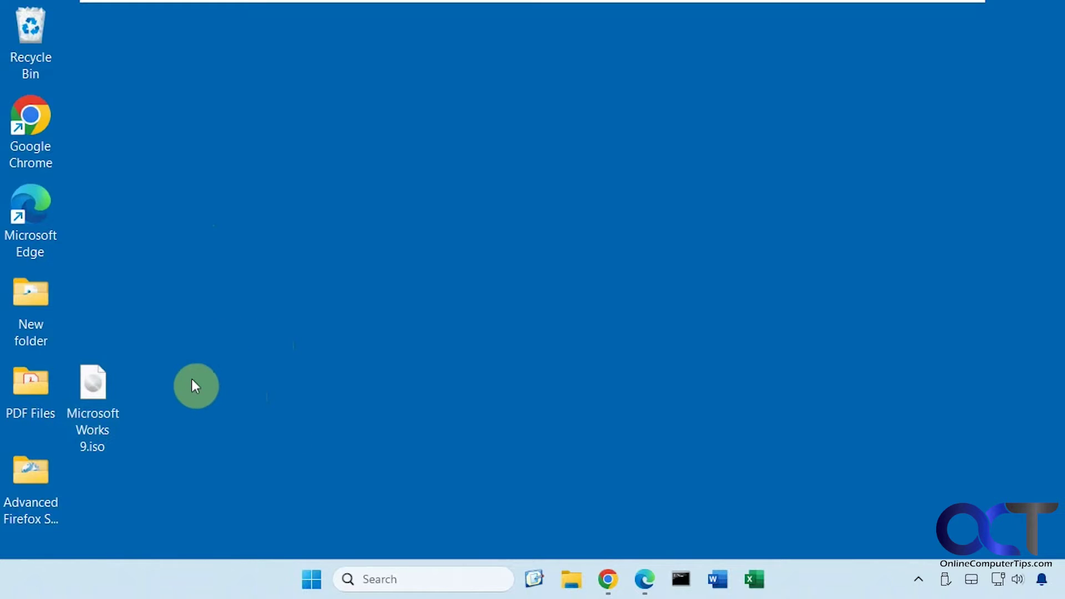
Check the Works 9 disc image's properties, keeping Windows Explorer as the .iso handler.
right_click(97, 387)
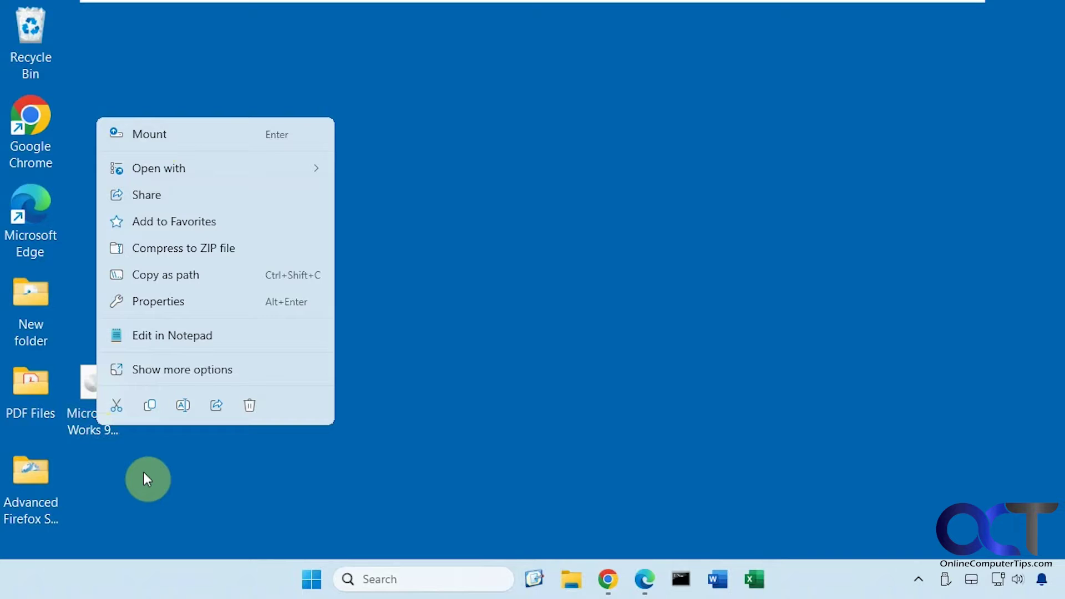
left_click(158, 303)
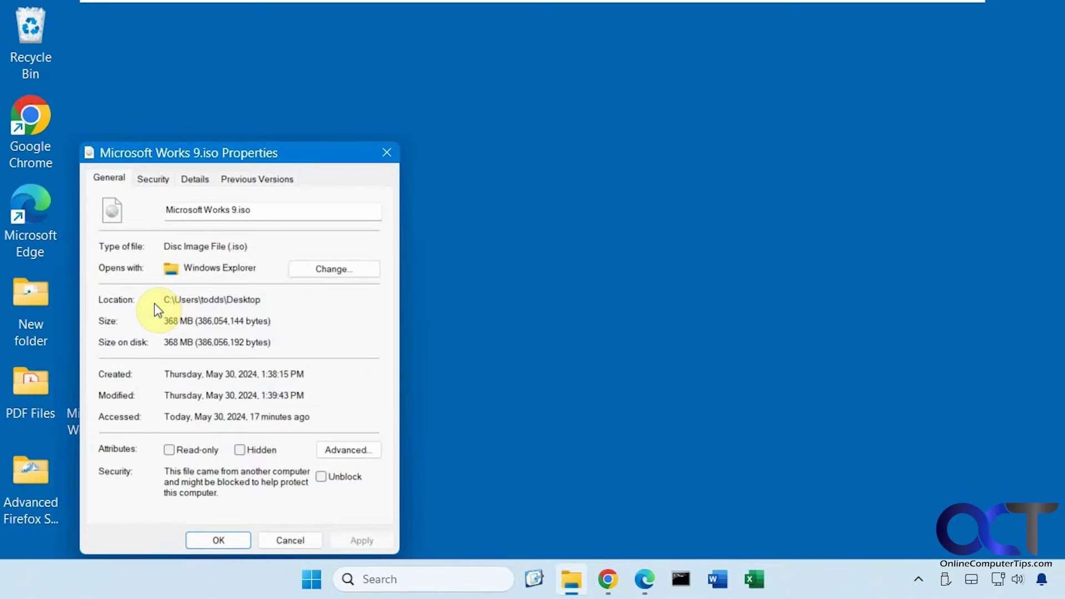
left_click(335, 269)
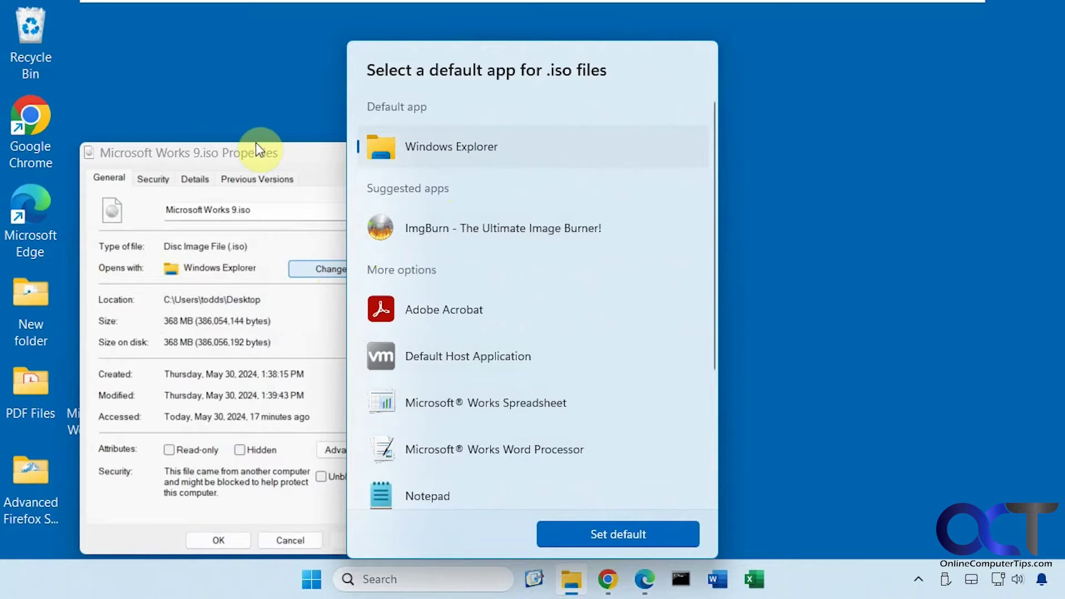
left_click(294, 161)
left_click(385, 156)
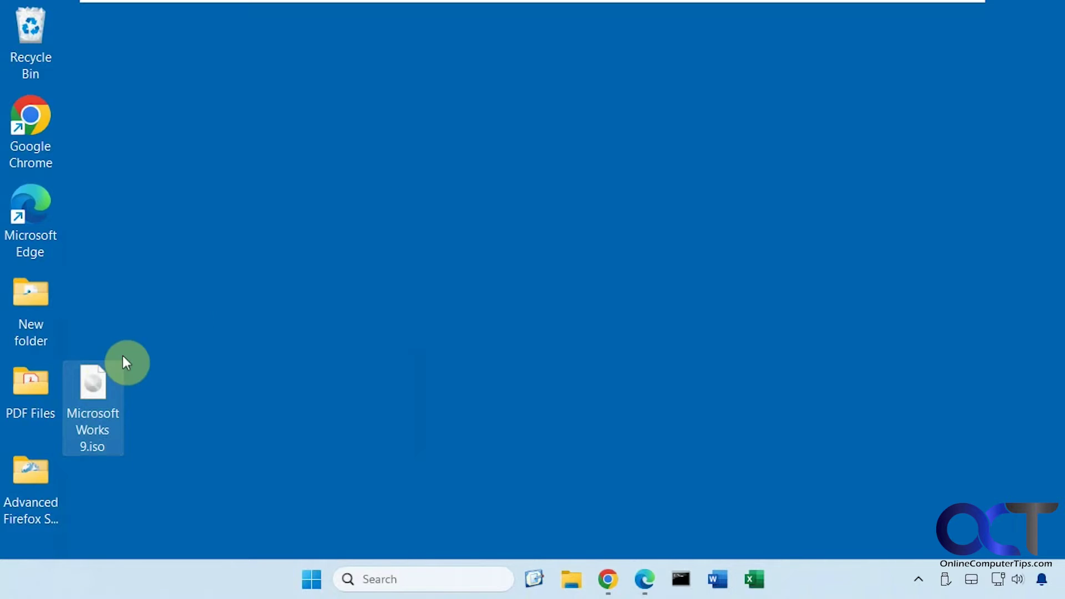
Mount the Works 9 disc image and run Setup.exe, allowing UAC and the other-users warning.
right_click(78, 386)
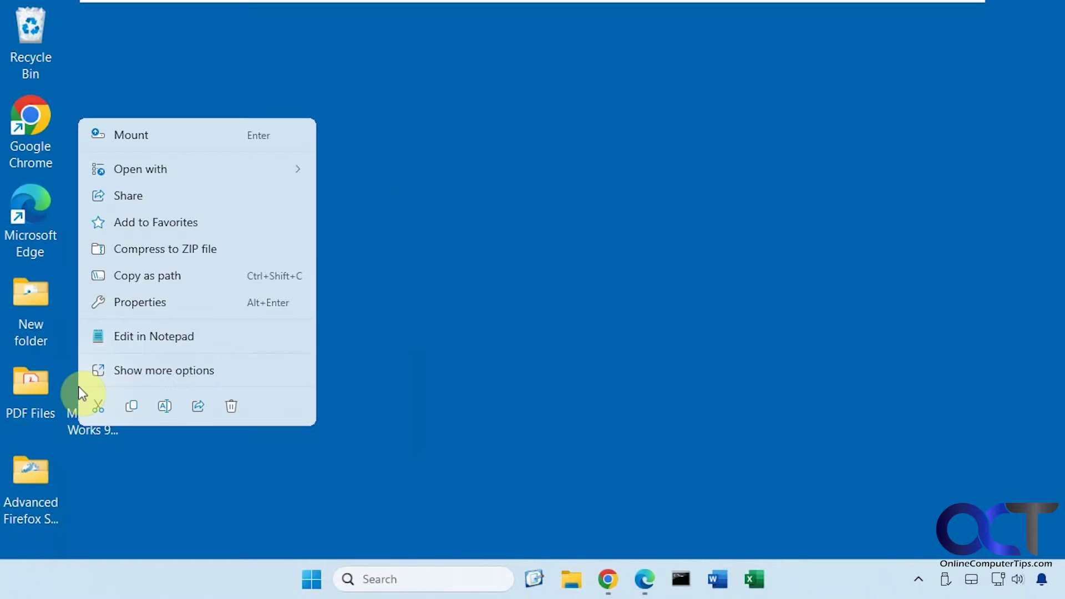
left_click(150, 137)
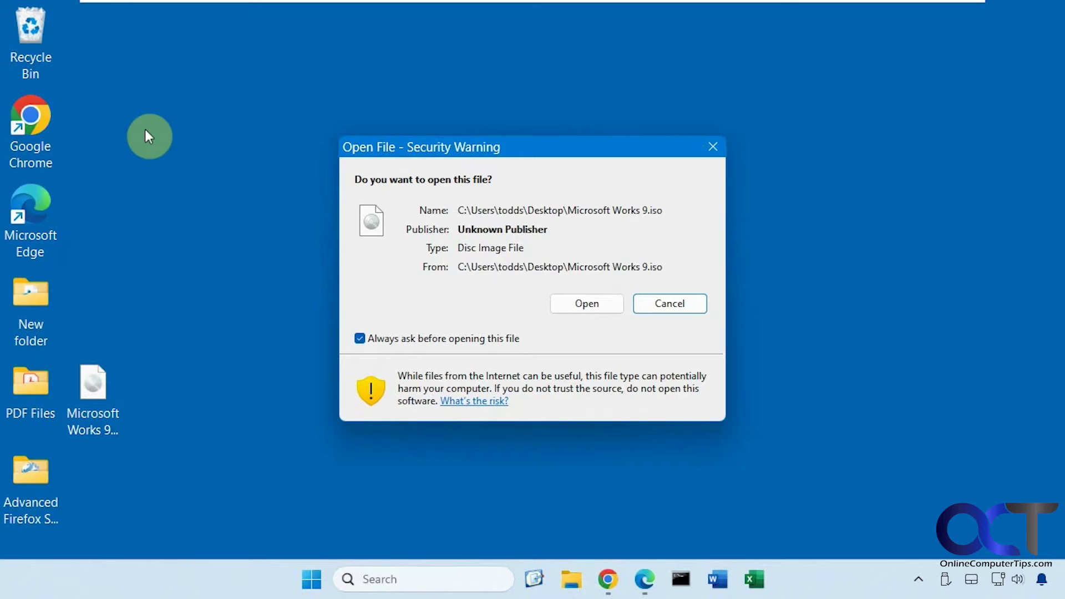
left_click(588, 305)
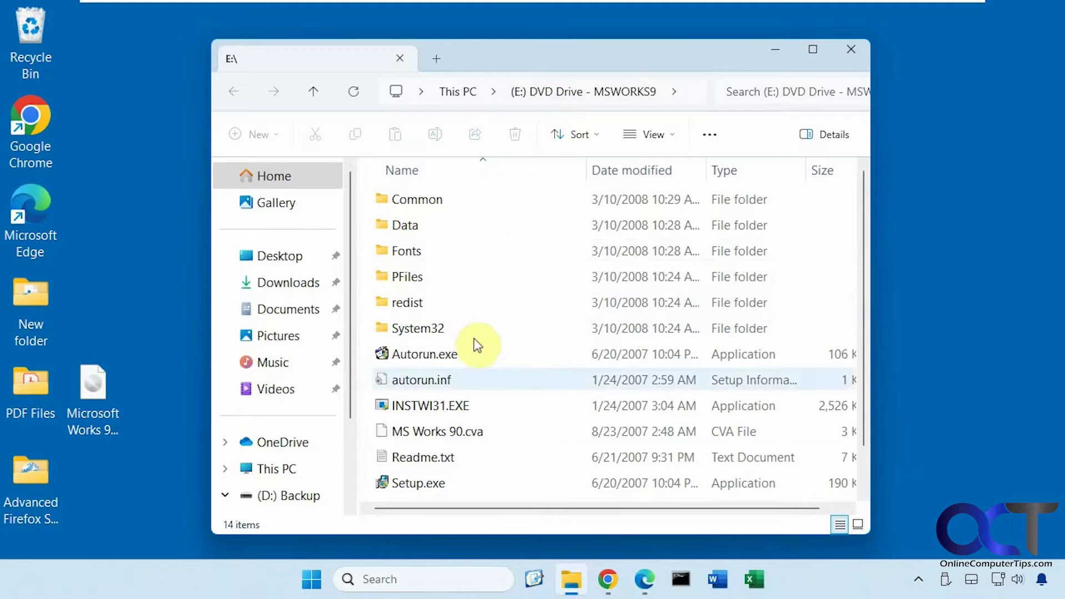
double_click(426, 491)
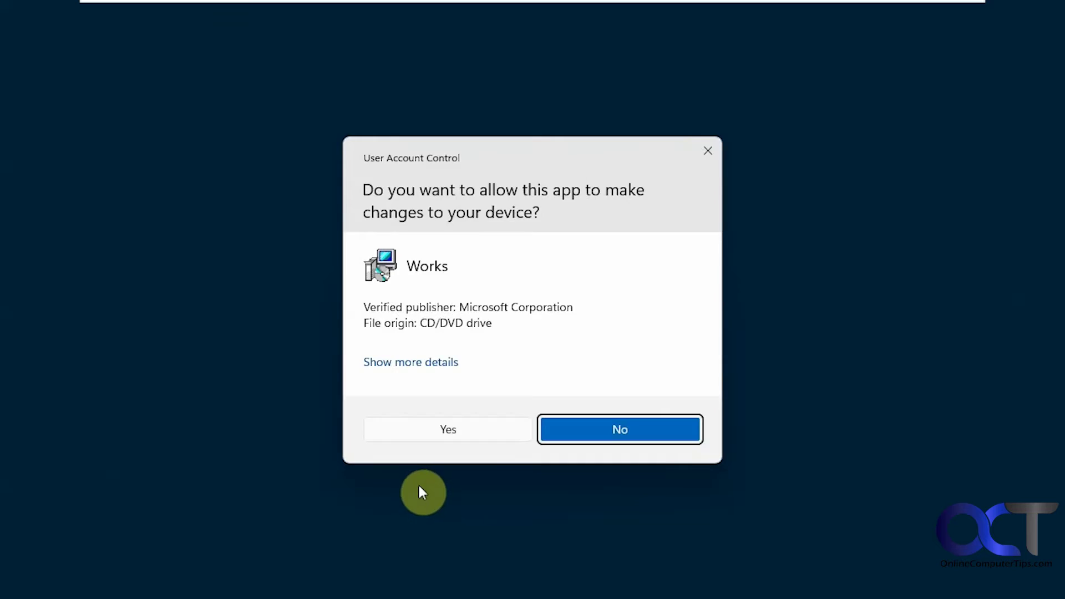
left_click(478, 438)
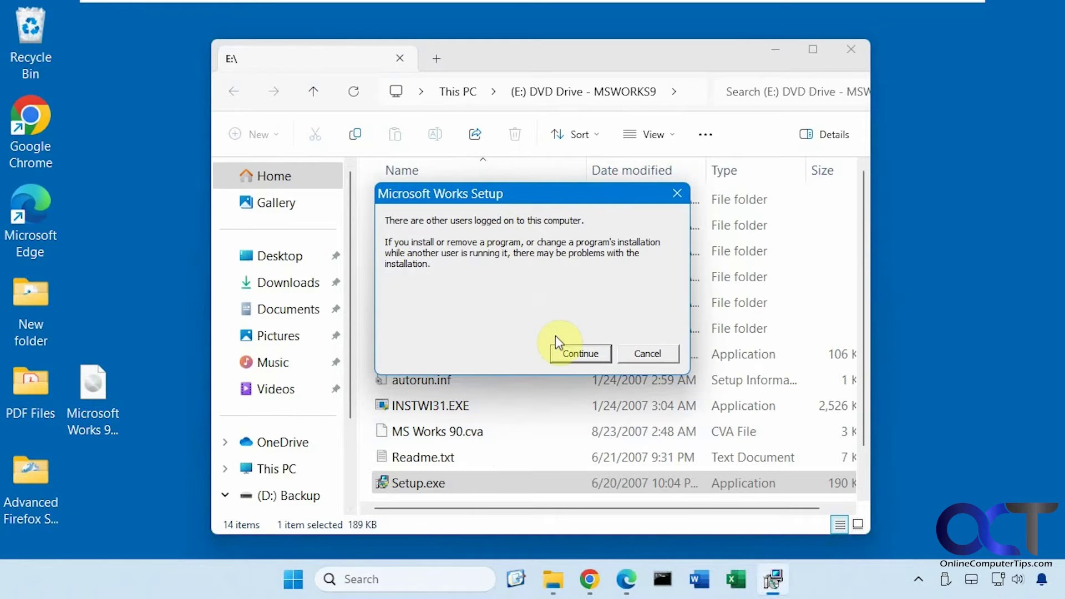
left_click(569, 353)
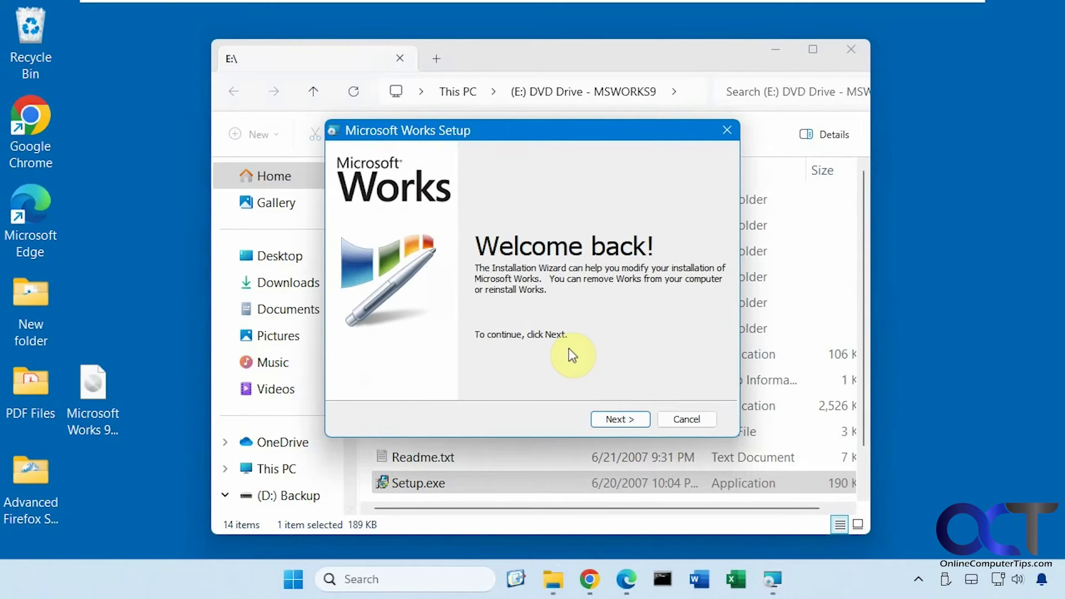
Pass the welcome page, cancel and exit the setup wizard, and close the disc folder.
left_click(616, 420)
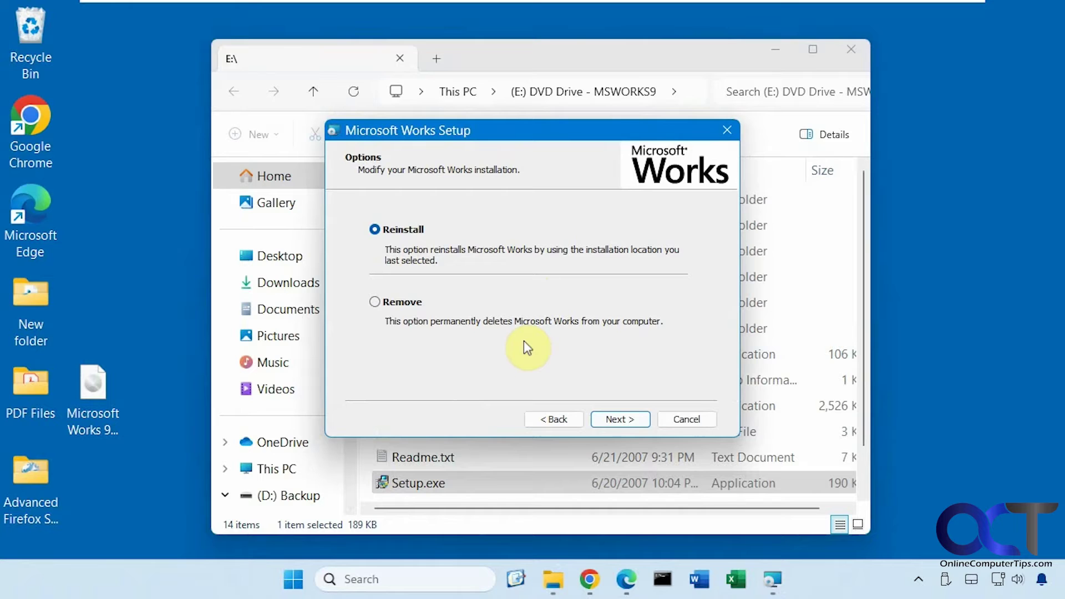
left_click(679, 414)
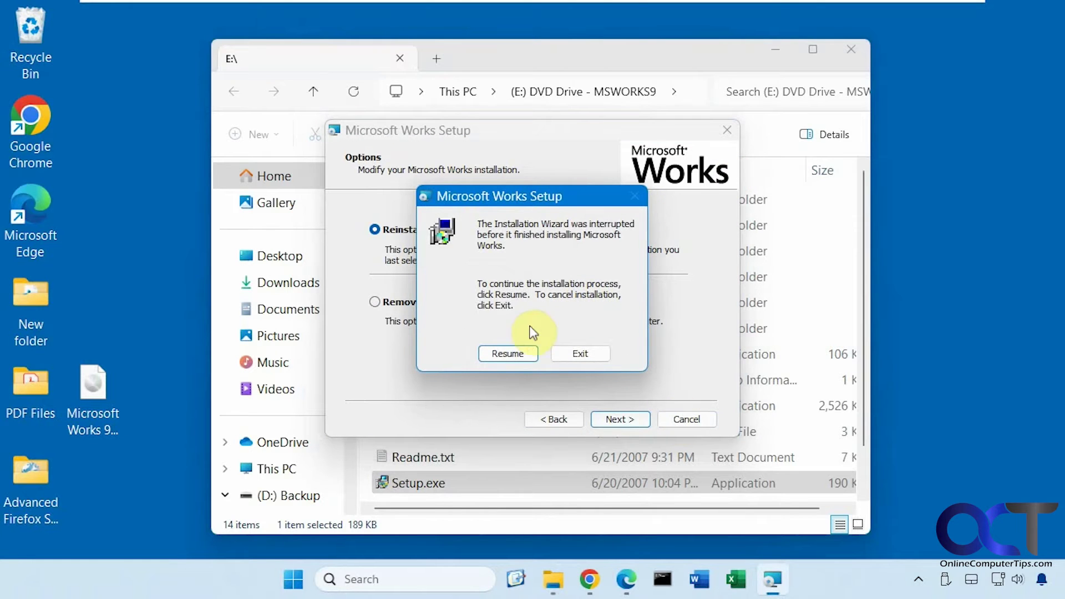
left_click(561, 352)
left_click(604, 419)
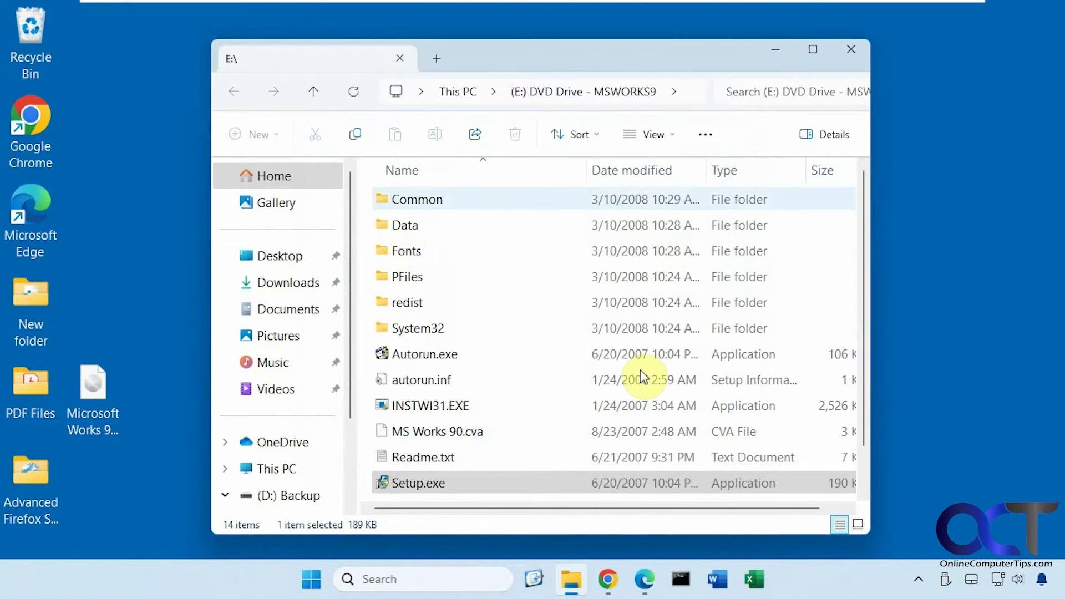
left_click(843, 55)
From Start > All apps, expand the Microsoft Works group and launch Microsoft Works Task Launcher.
left_click(311, 579)
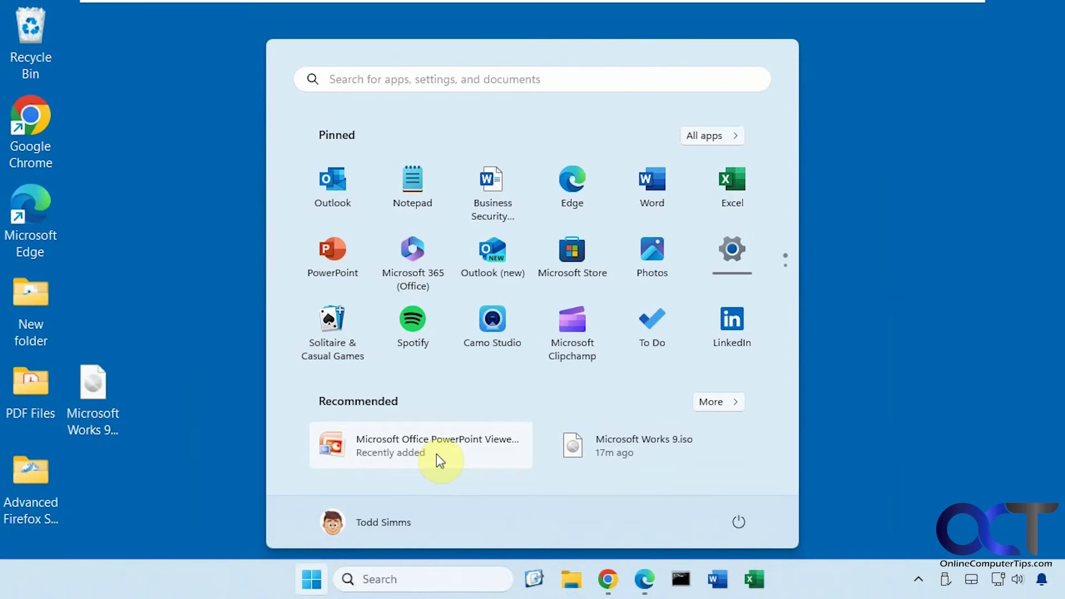
left_click(715, 141)
scroll(591, 366, "down", 2)
scroll(591, 372, "down", 10)
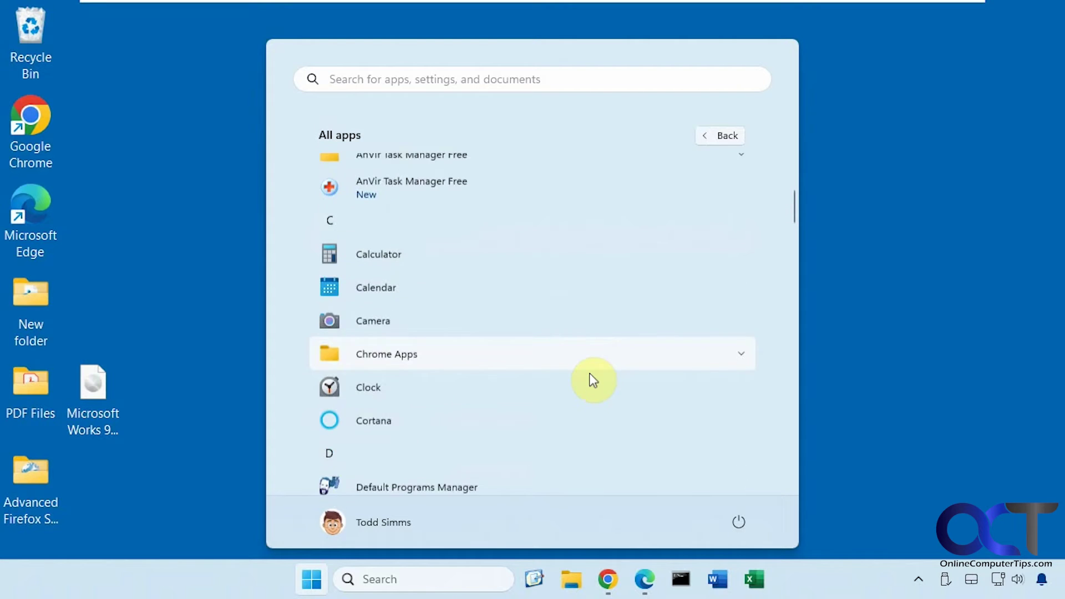
scroll(588, 392, "down", 9)
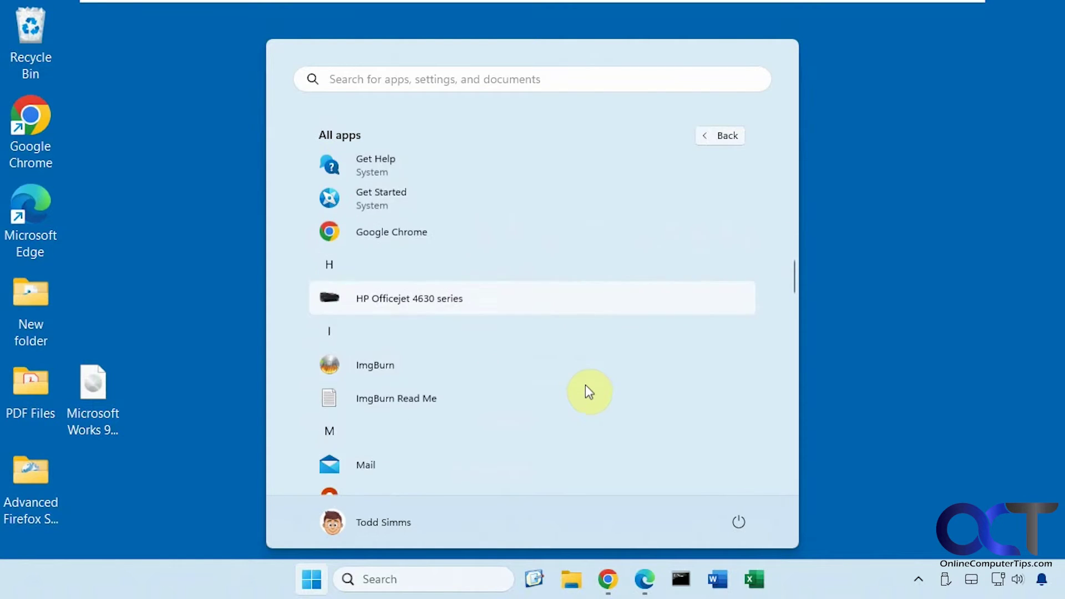
scroll(586, 394, "down", 1)
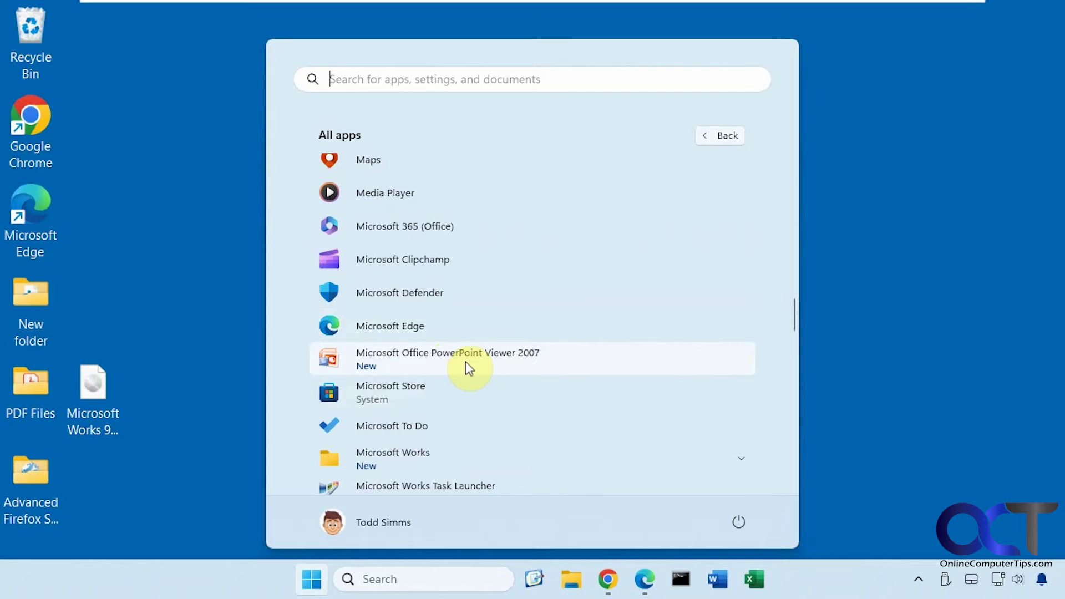
scroll(483, 371, "down", 2)
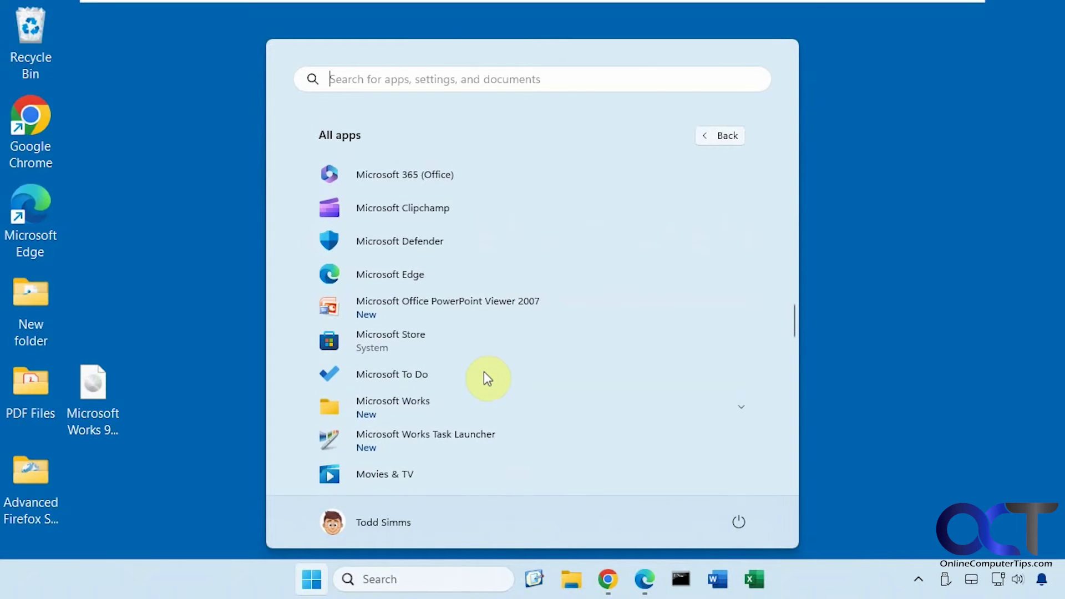
left_click(421, 401)
scroll(423, 401, "down", 3)
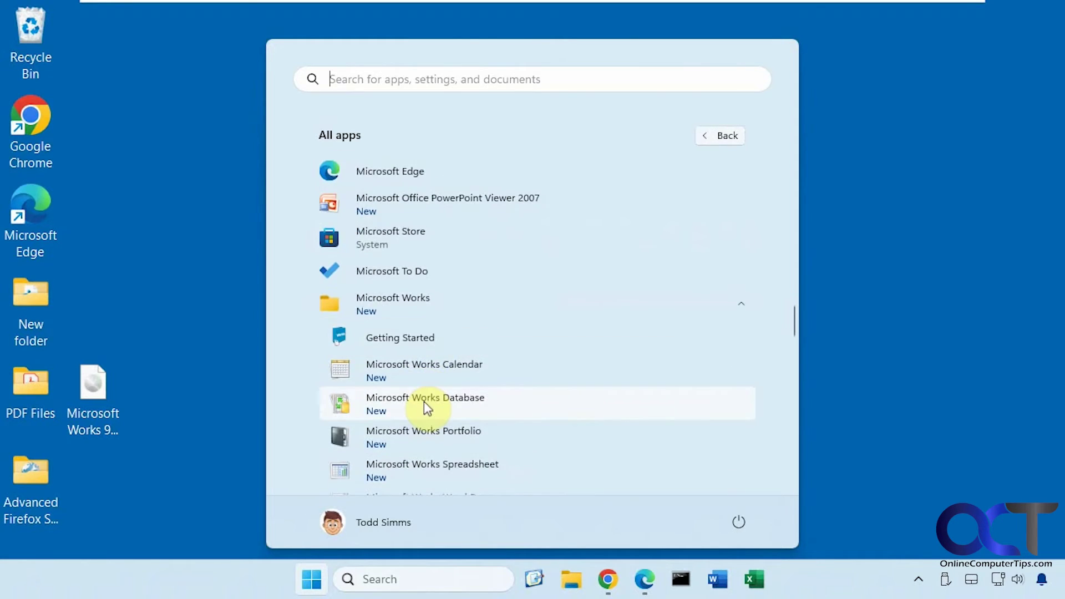
scroll(427, 406, "down", 1)
scroll(506, 350, "down", 1)
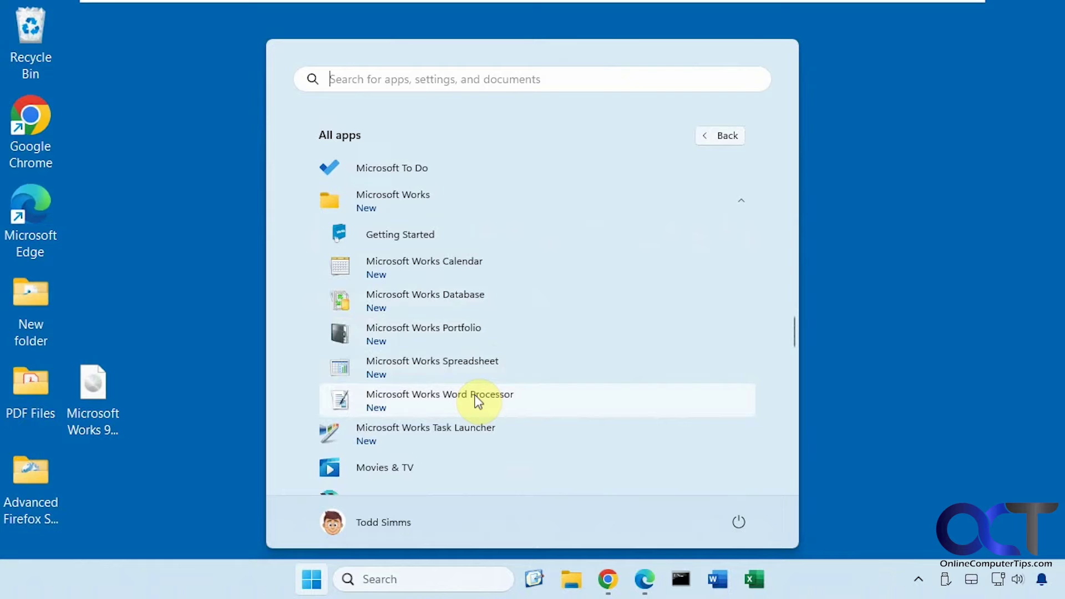
left_click(457, 430)
Dismiss the resolution warning and start a Cards: Birthday document in the Cupcake style.
left_click(604, 355)
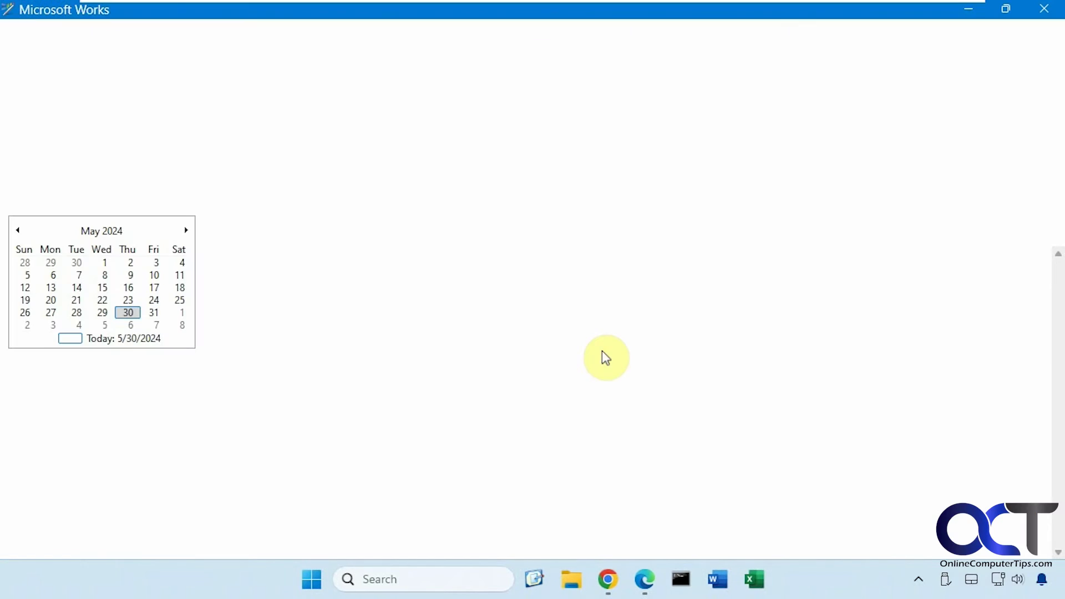
left_click(379, 59)
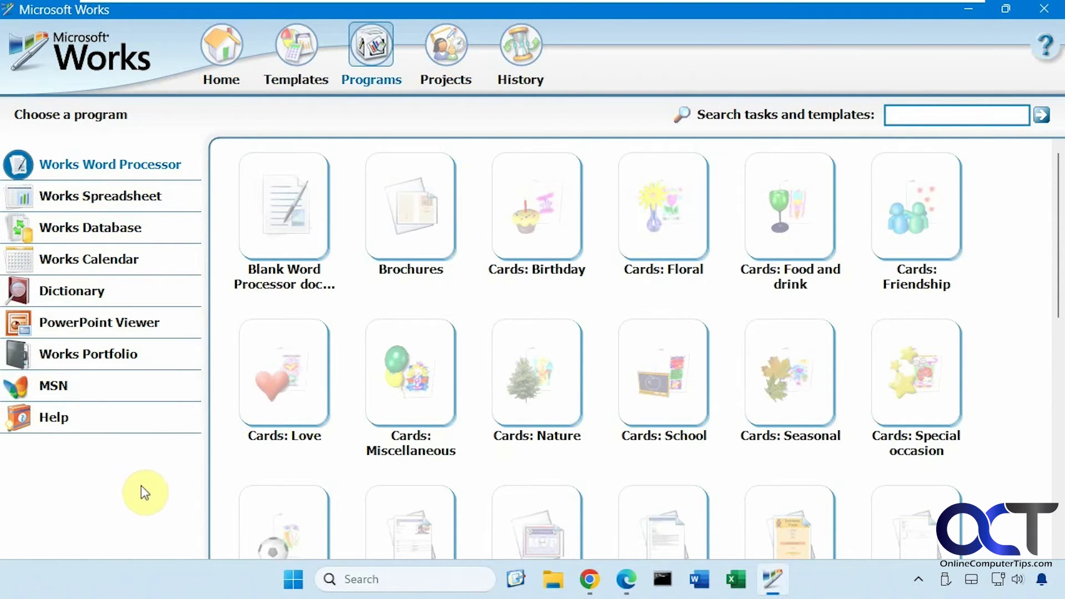
mouse_move(537, 264)
left_click(539, 245)
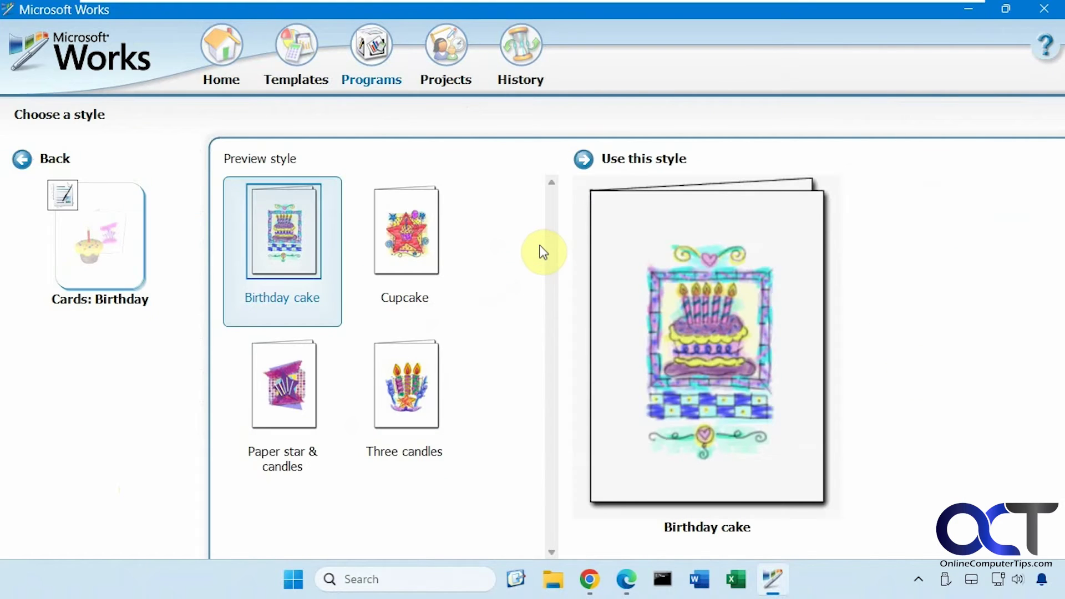
left_click(422, 248)
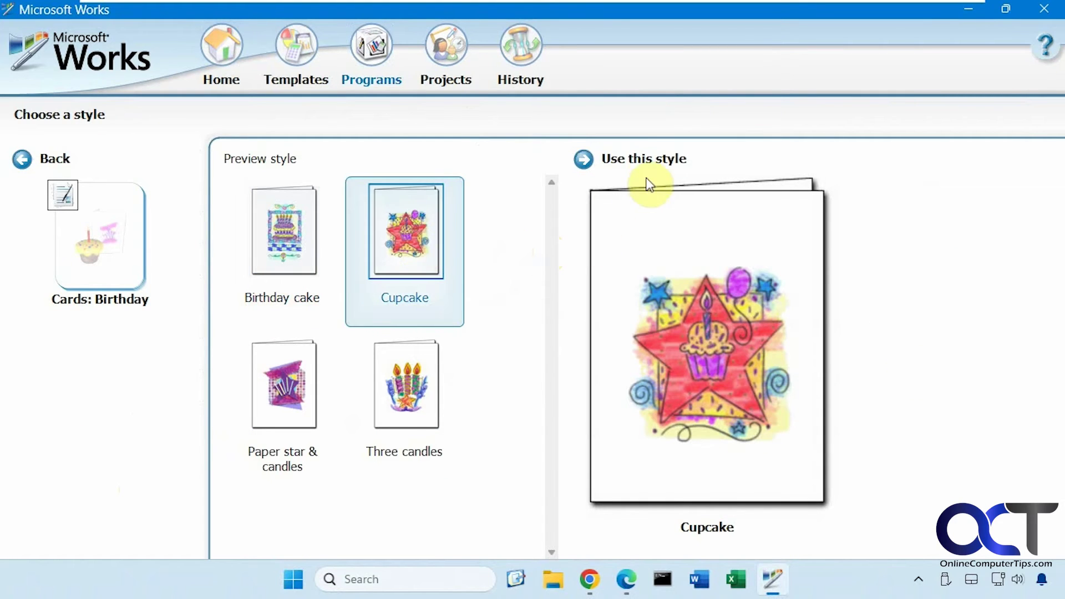
left_click(644, 161)
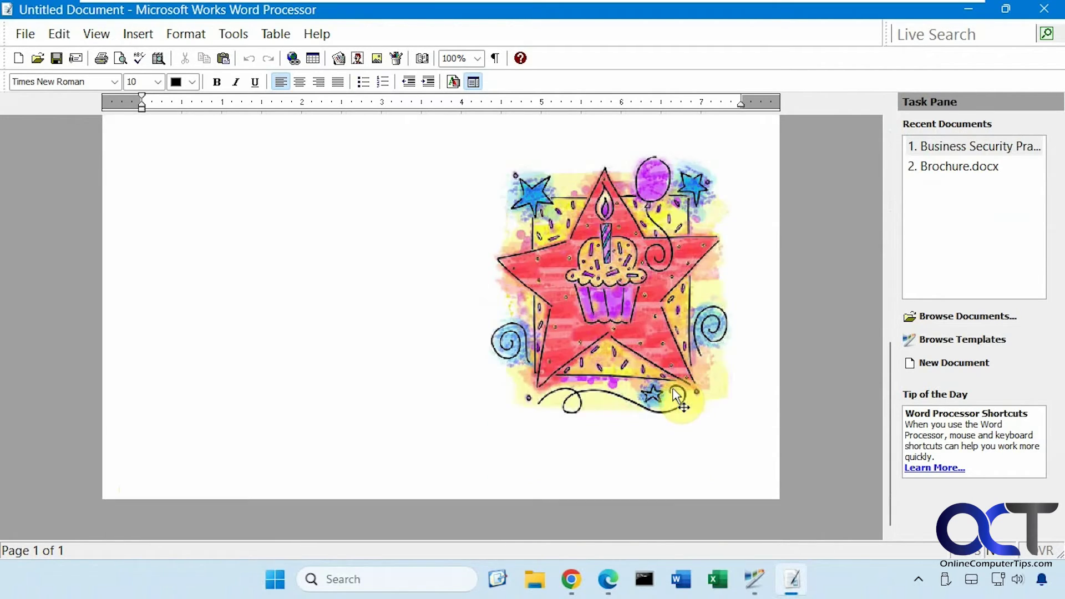
scroll(677, 396, "up", 5)
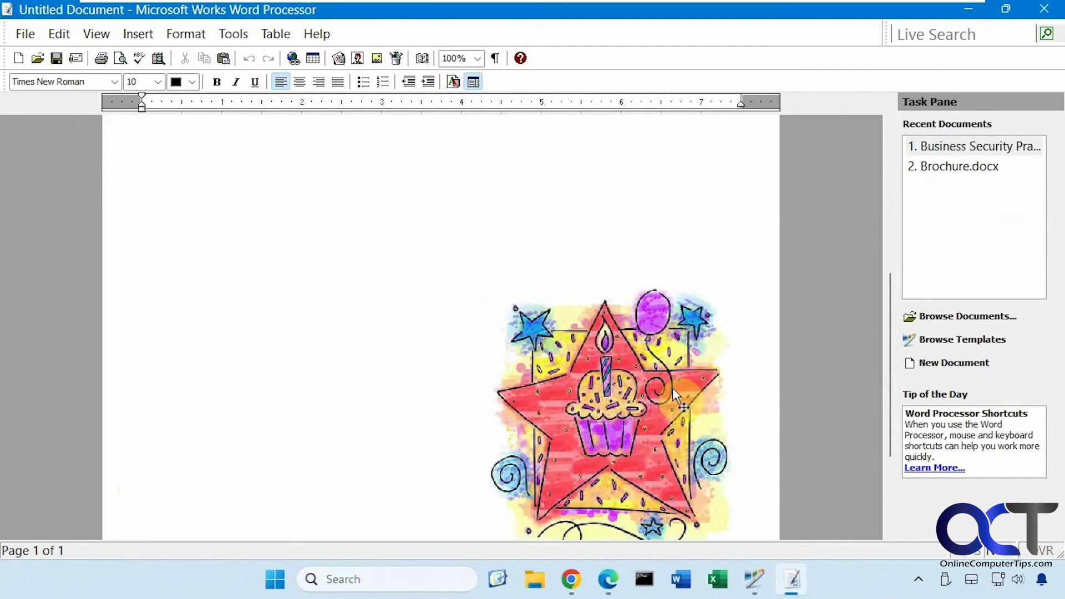
left_click(28, 36)
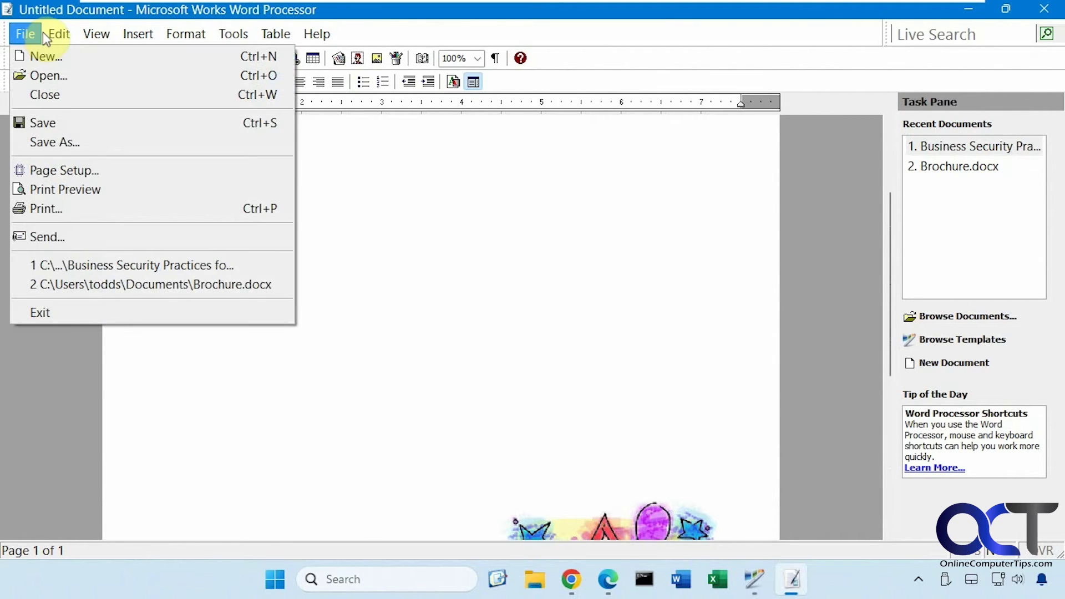
left_click(47, 76)
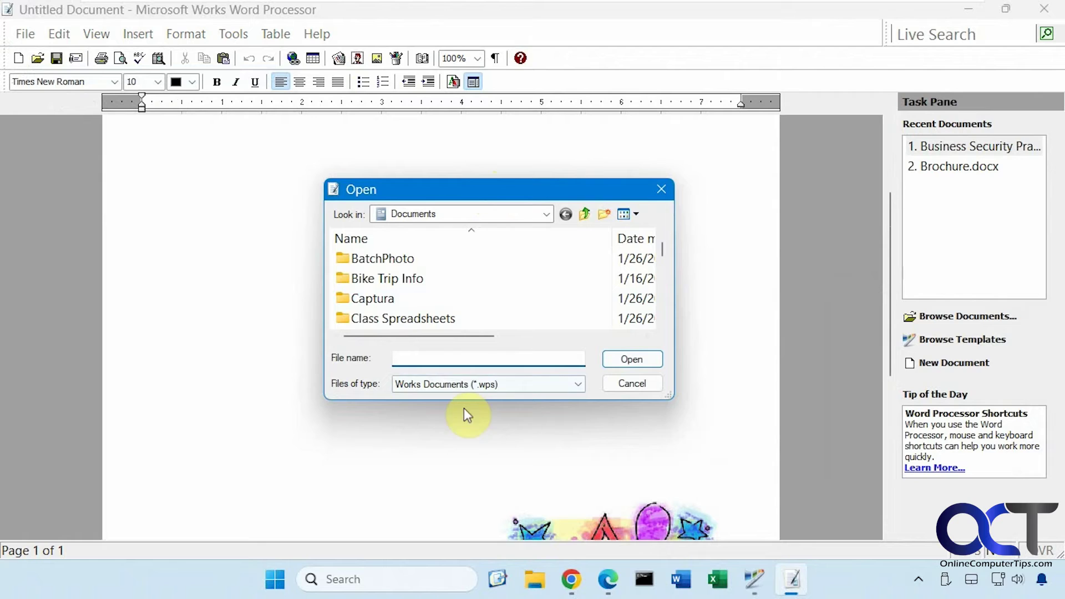
left_click(581, 388)
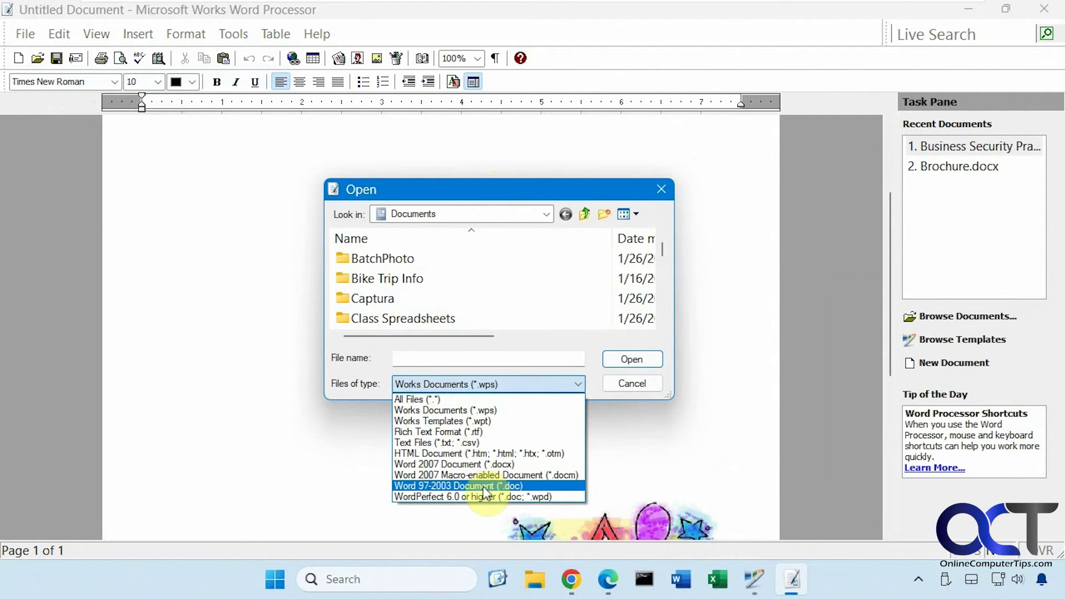
left_click(457, 464)
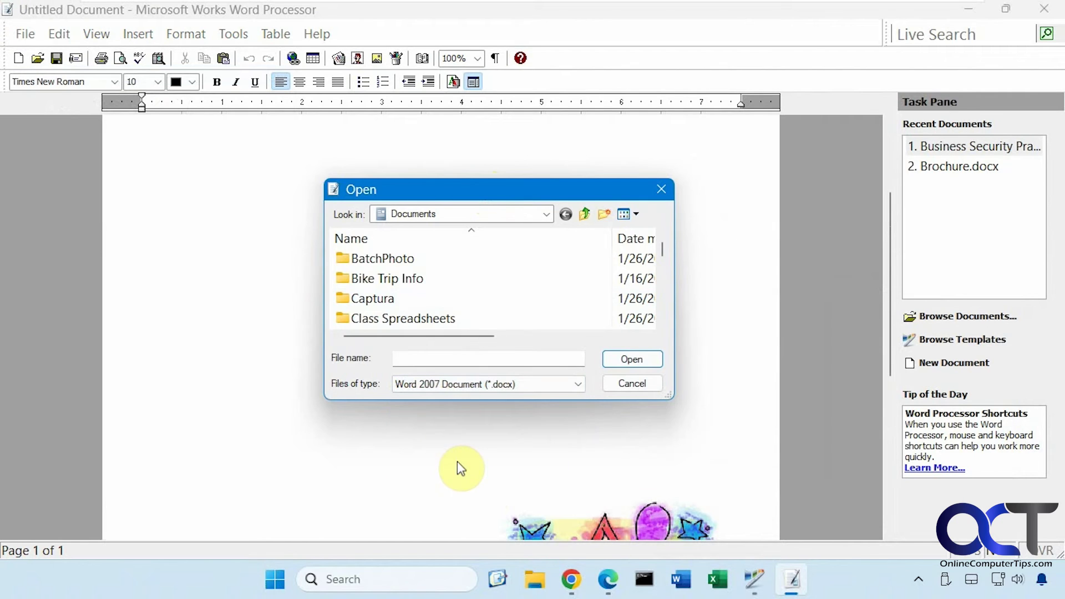
left_click_drag(661, 244, 660, 284)
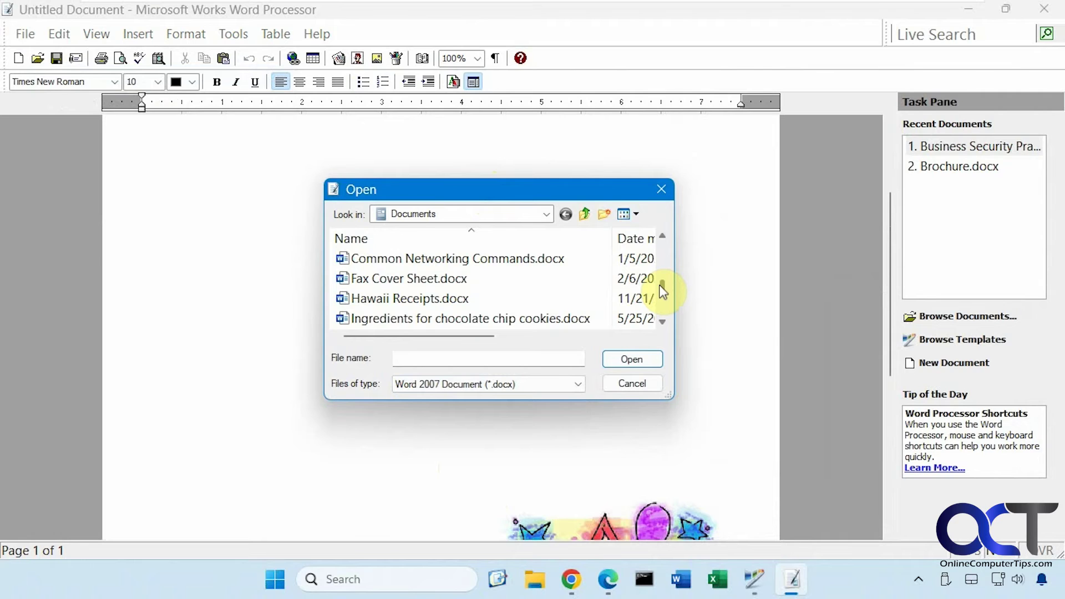
scroll(660, 286, "up", 2)
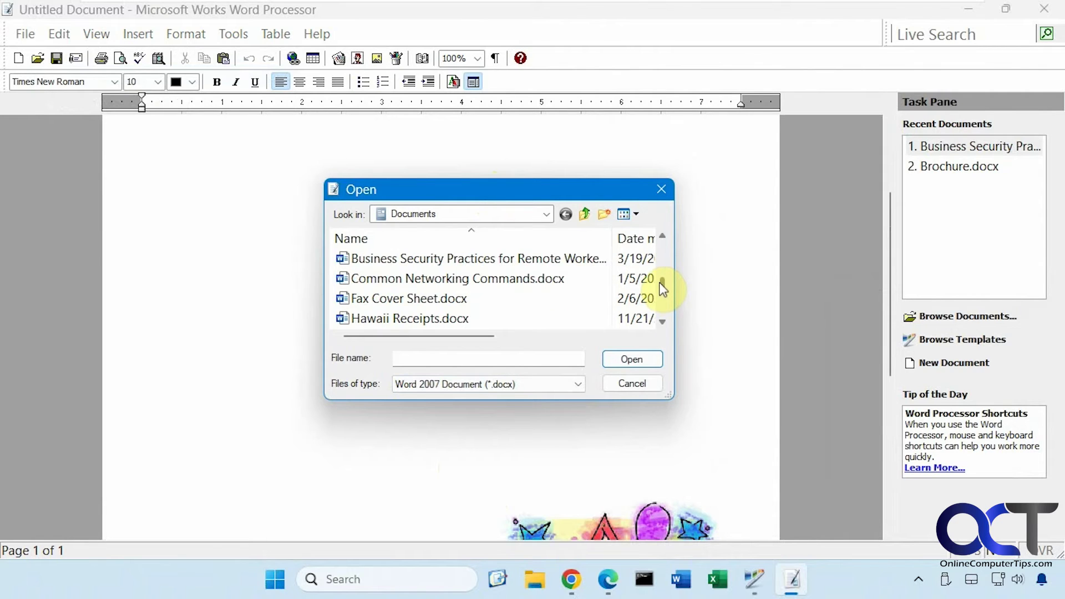
double_click(430, 258)
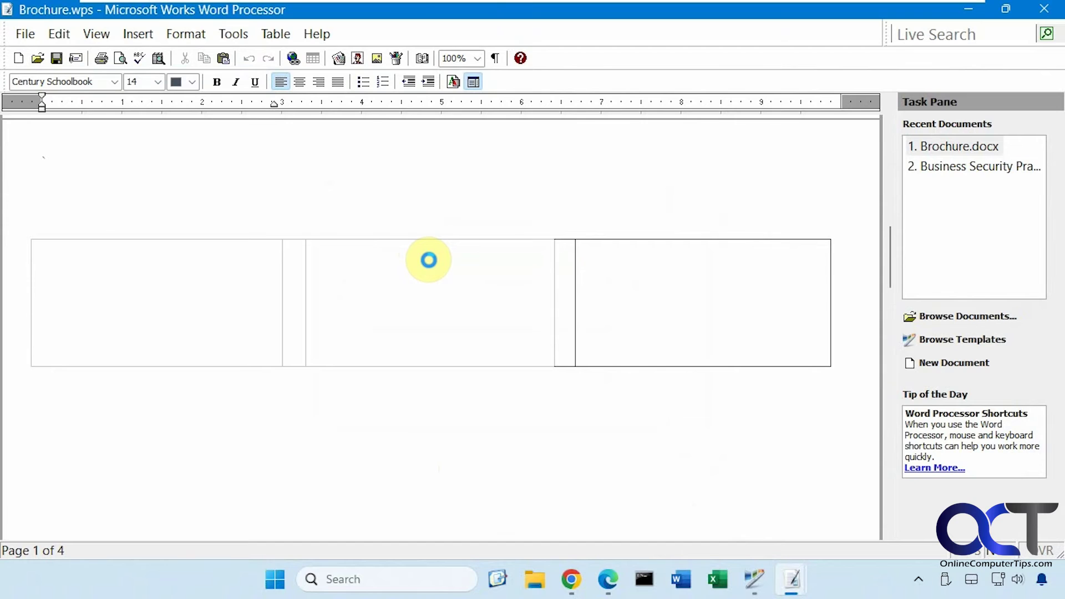
scroll(555, 433, "down", 2)
scroll(577, 383, "up", 3)
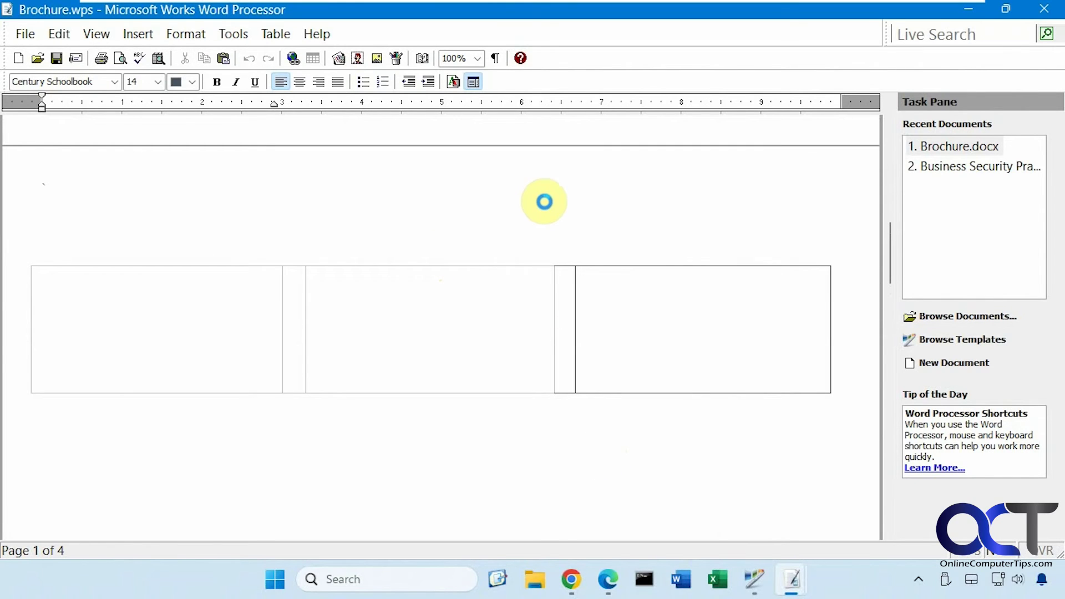
left_click(24, 36)
left_click(24, 74)
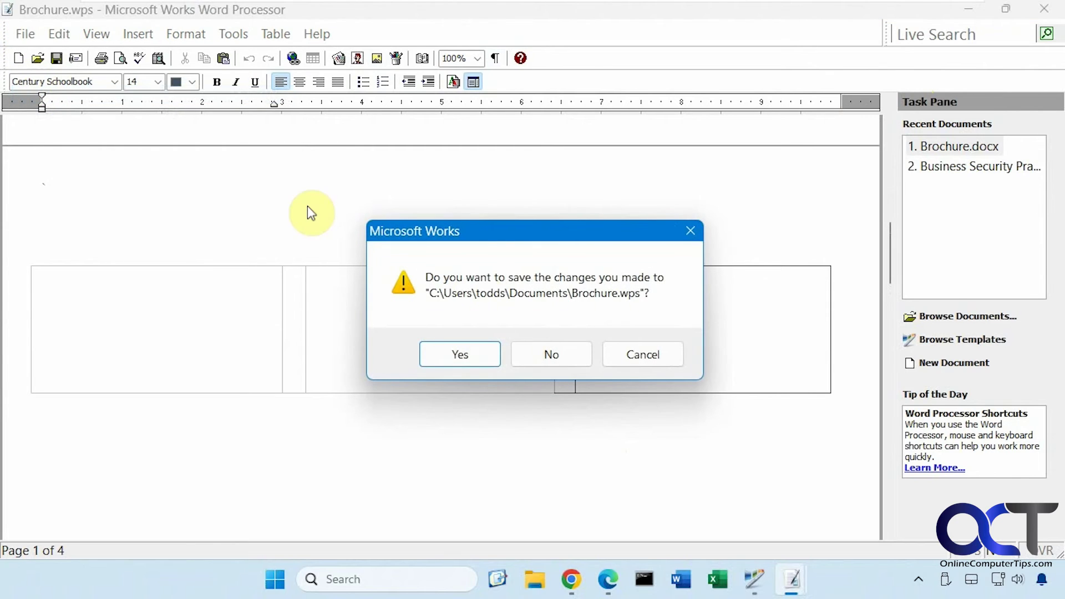
left_click(546, 348)
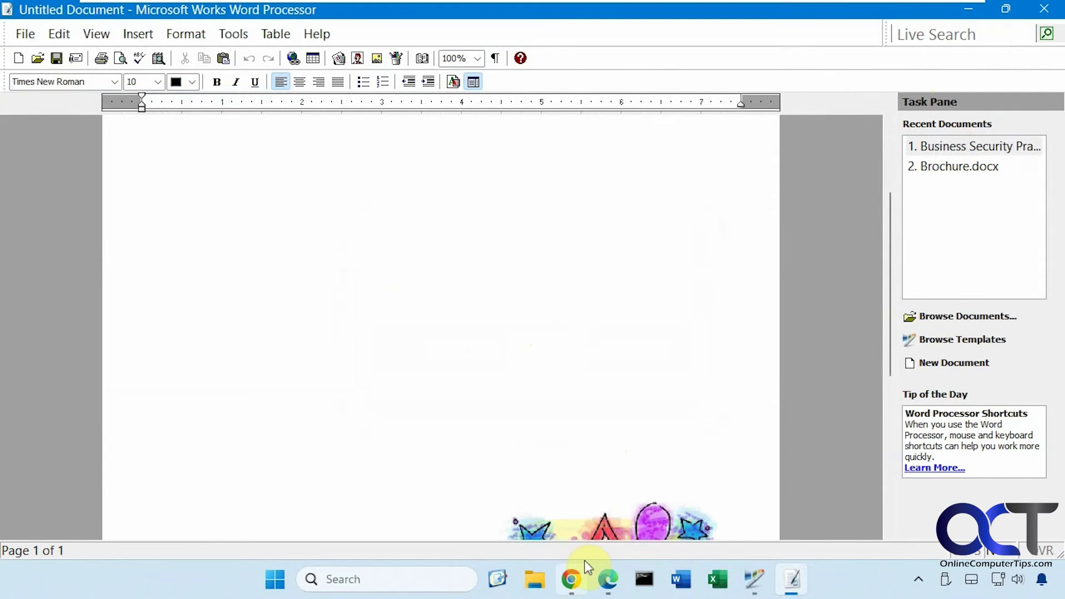
Go to the Documents folder in File Explorer and open Brochure.docx.
left_click(541, 578)
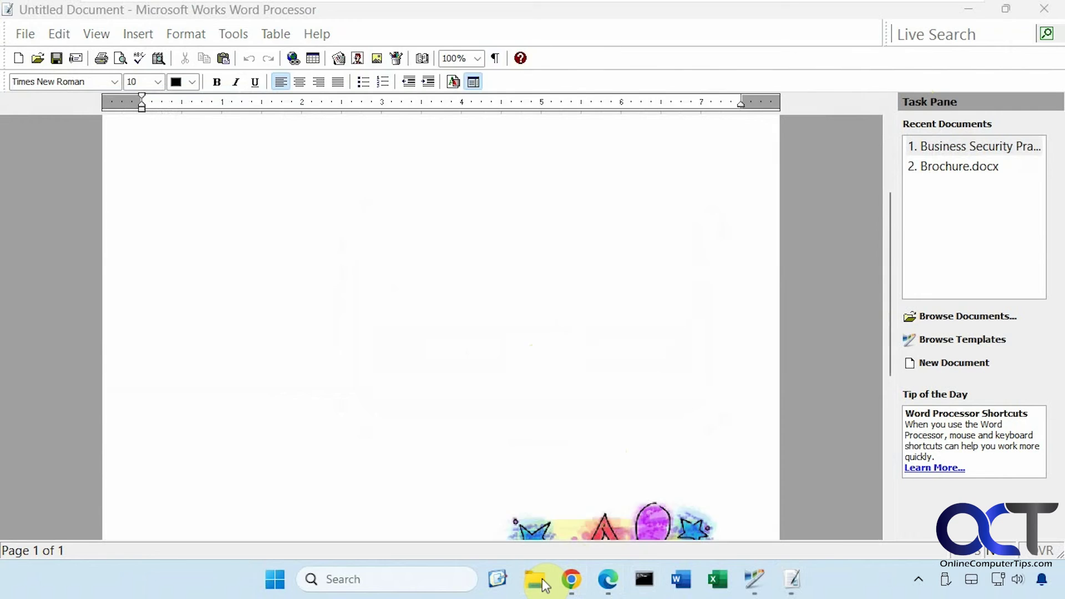
left_click(271, 312)
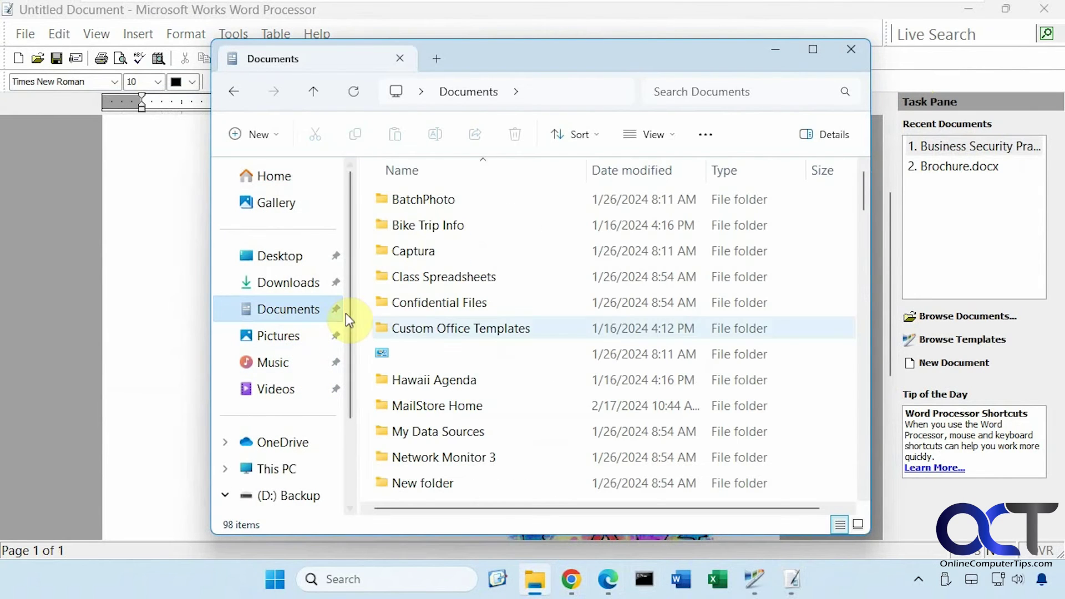
scroll(499, 385, "down", 7)
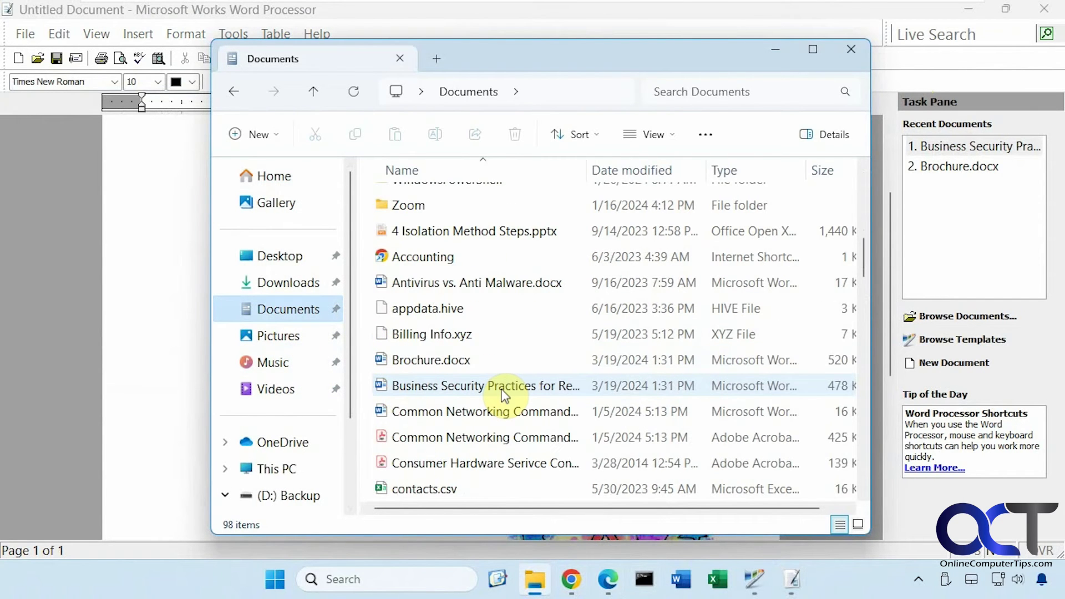
double_click(458, 361)
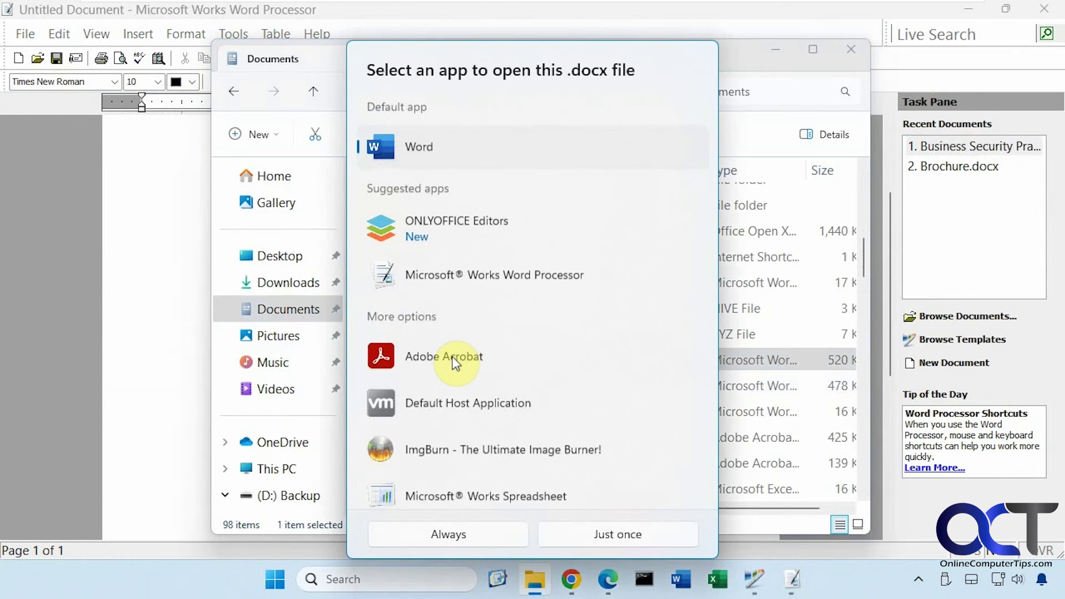
Open Brochure.docx in Word just once, skim it, then close Word and return to Works.
left_click(591, 522)
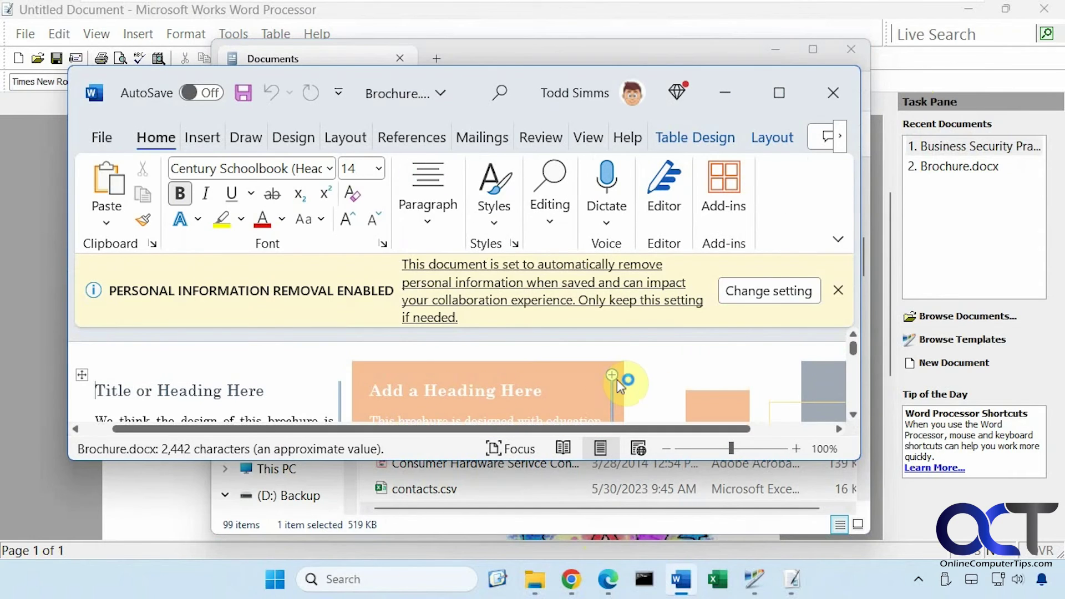
left_click(838, 290)
scroll(728, 362, "down", 5)
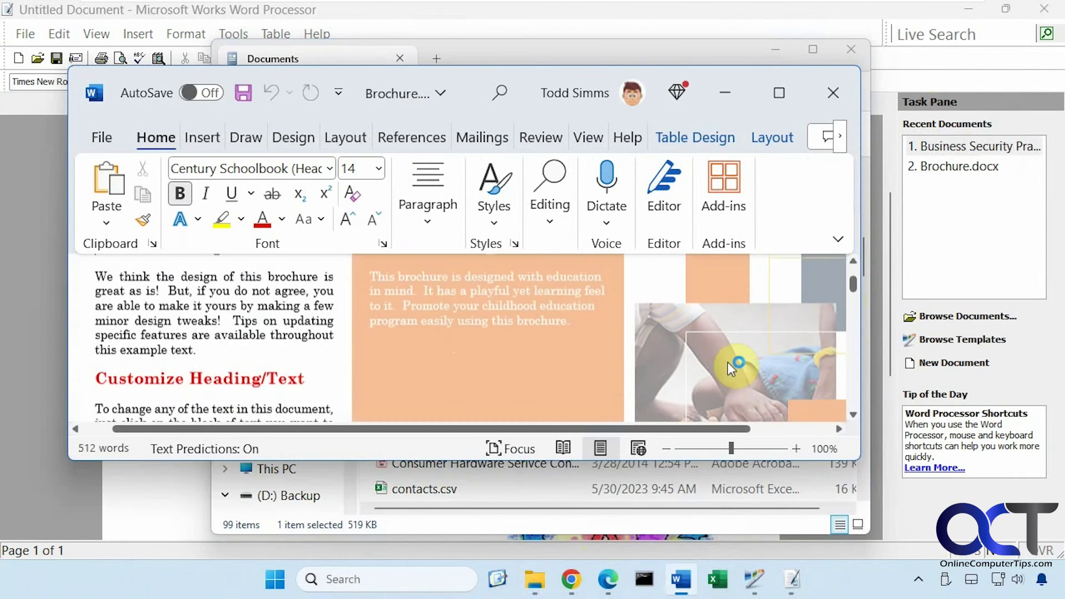
left_click(832, 90)
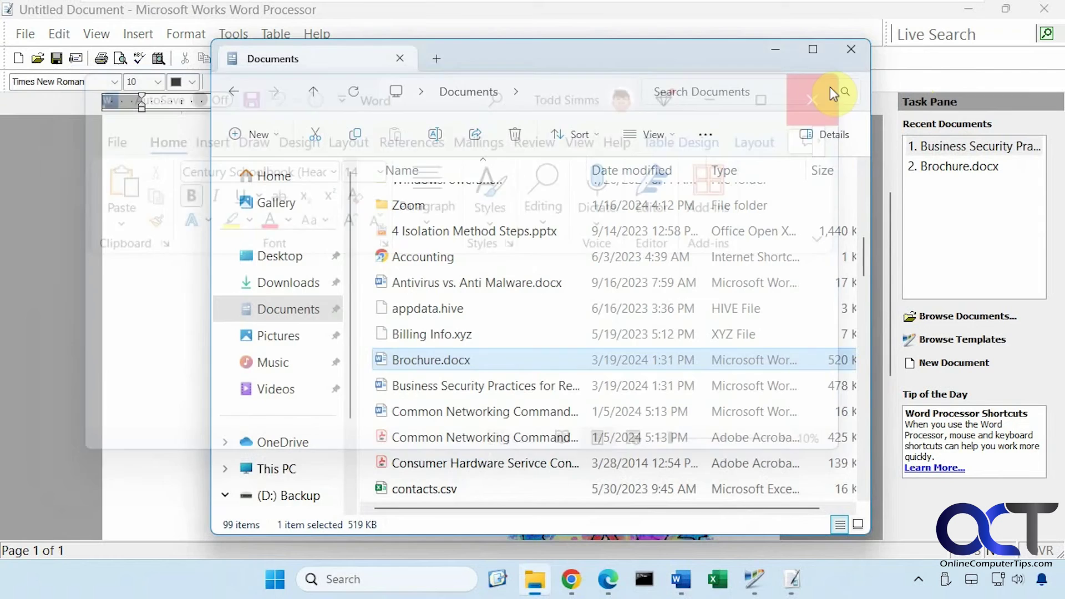
left_click(183, 221)
Open 'Business Security Practices for Remote Workers', filtering the list to Word 2007 (*.docx) files.
left_click(37, 58)
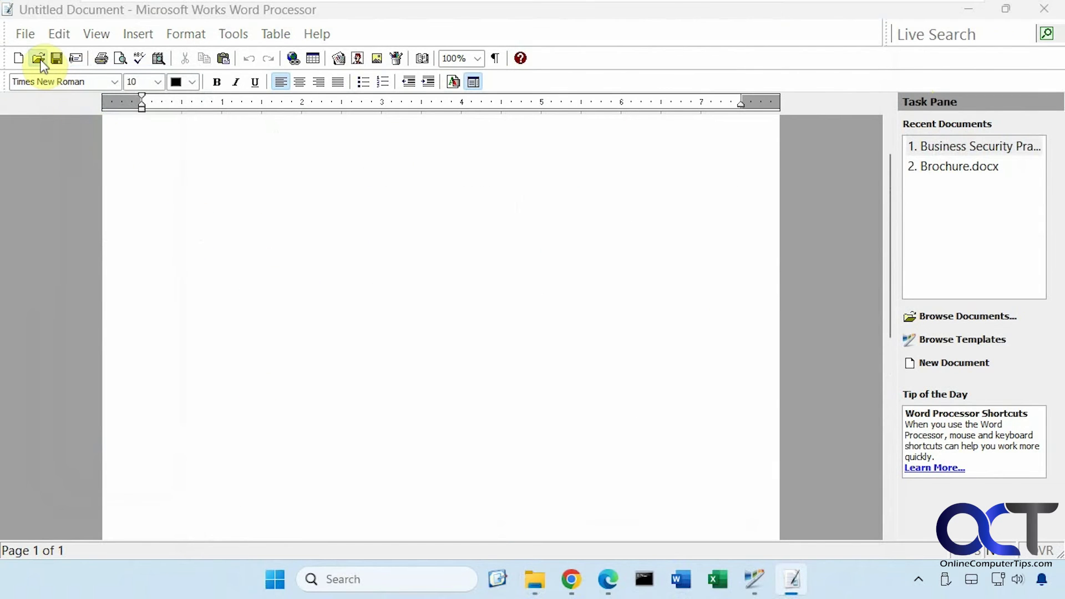
left_click(546, 384)
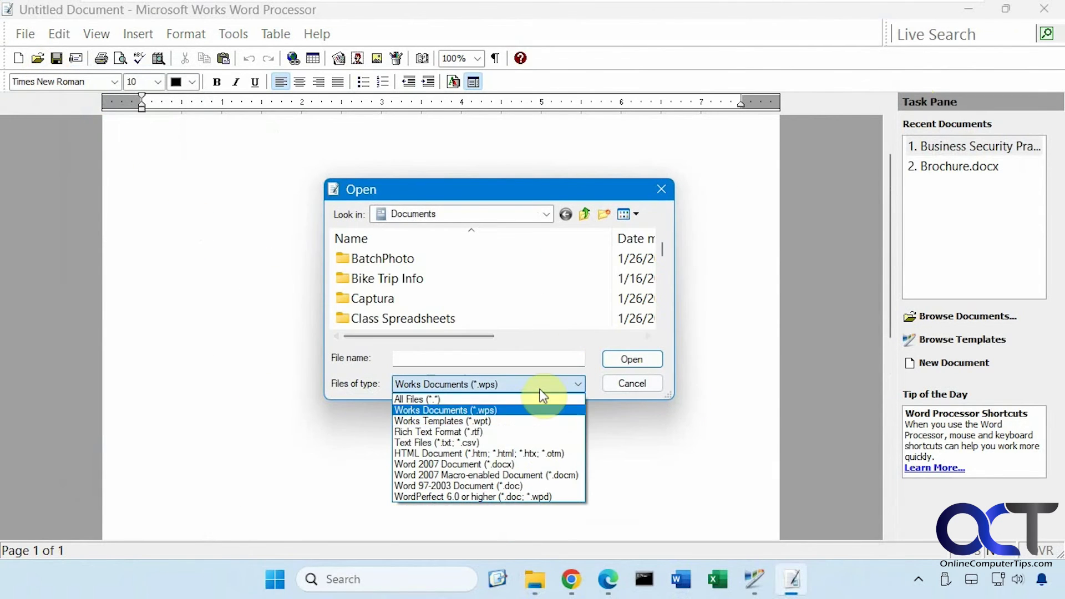
left_click(499, 465)
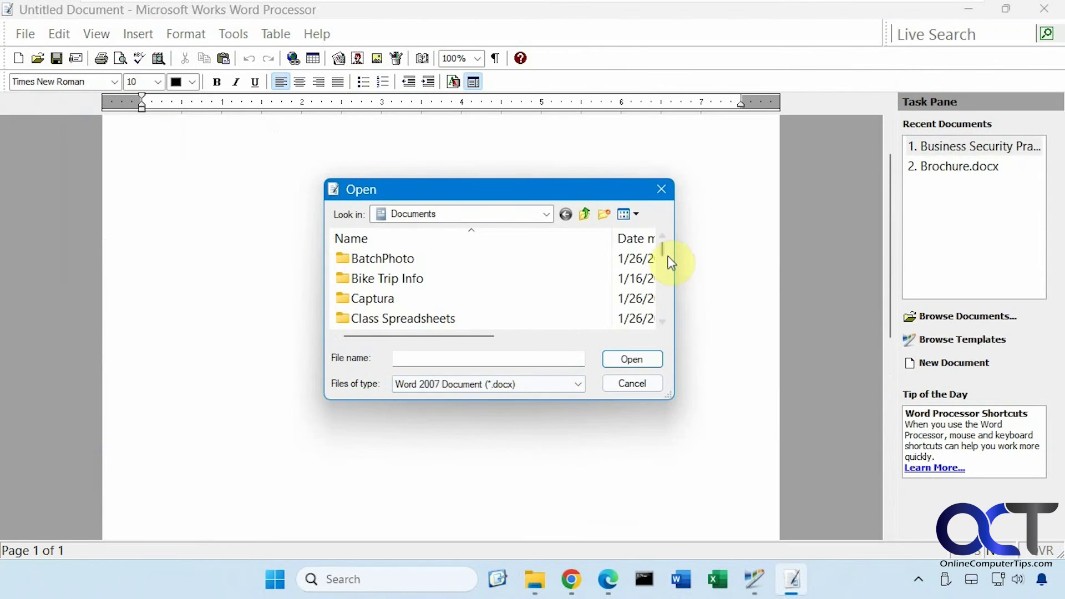
left_click_drag(663, 256, 666, 287)
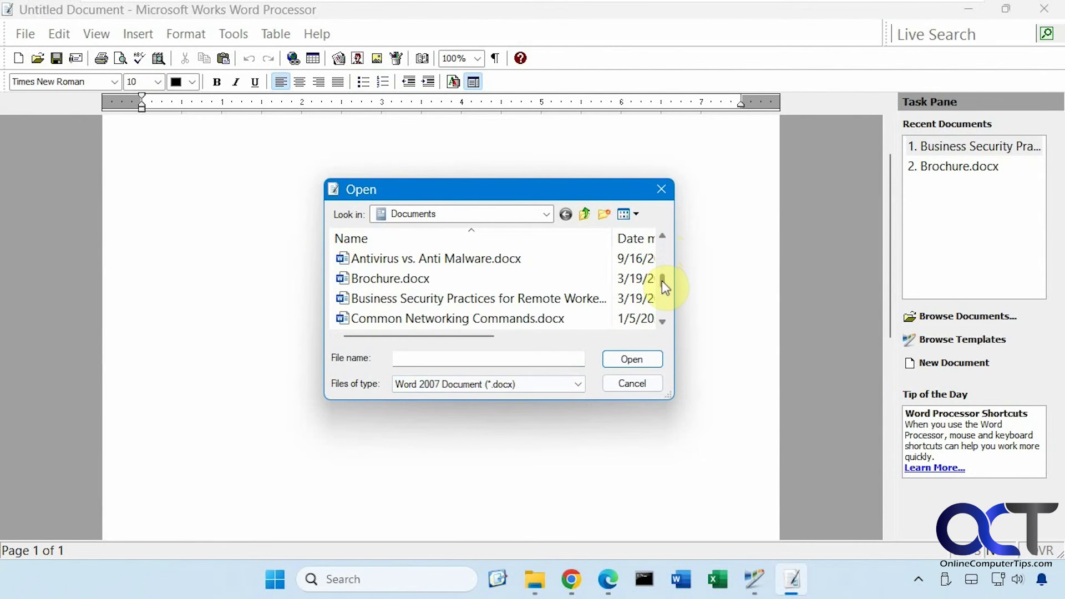
double_click(563, 299)
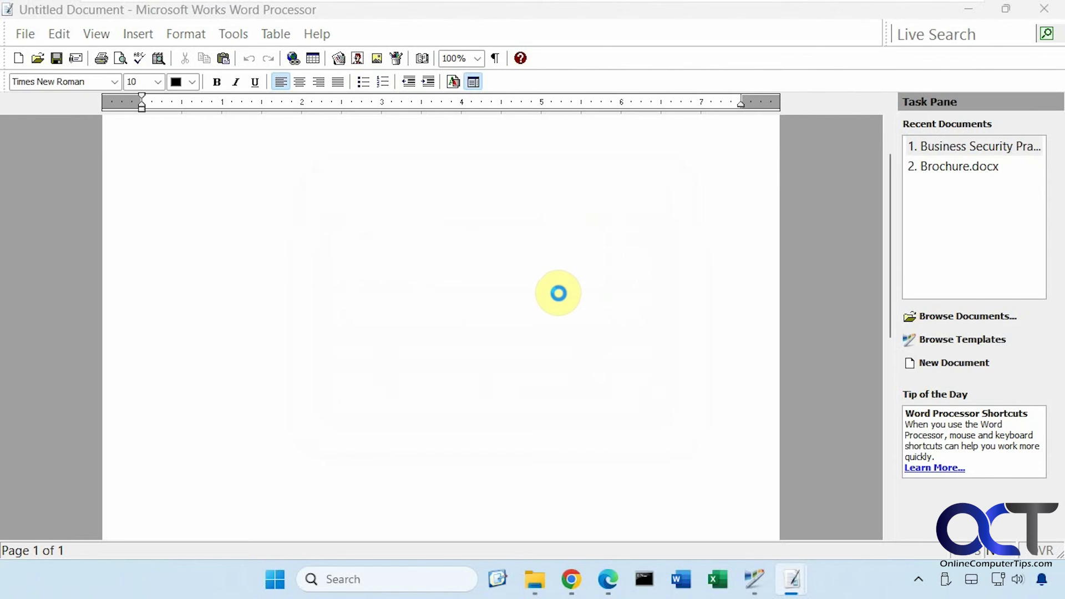
scroll(491, 400, "down", 1)
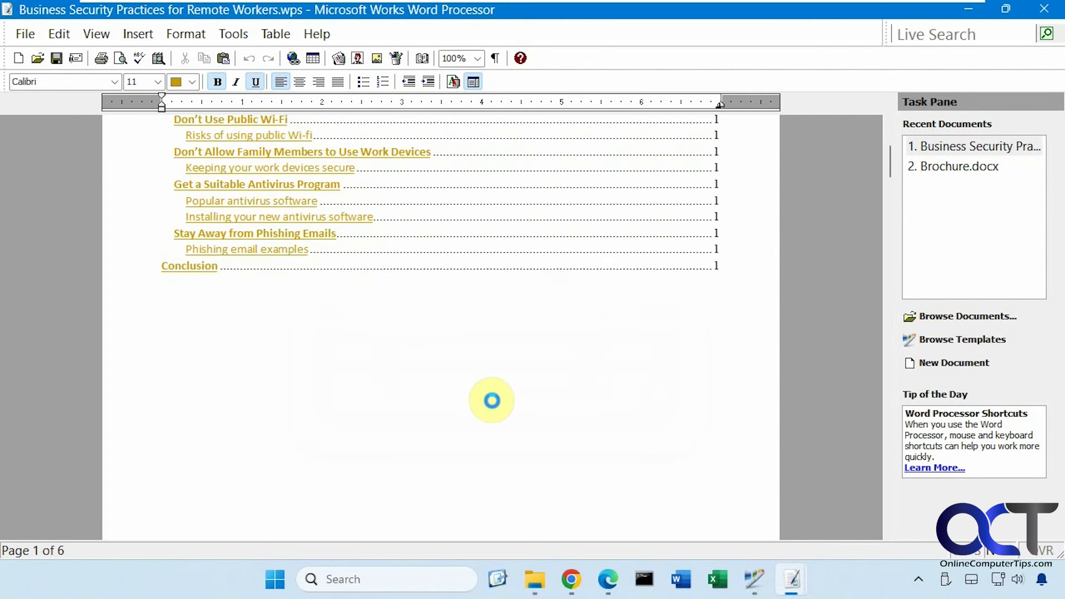
scroll(492, 400, "down", 12)
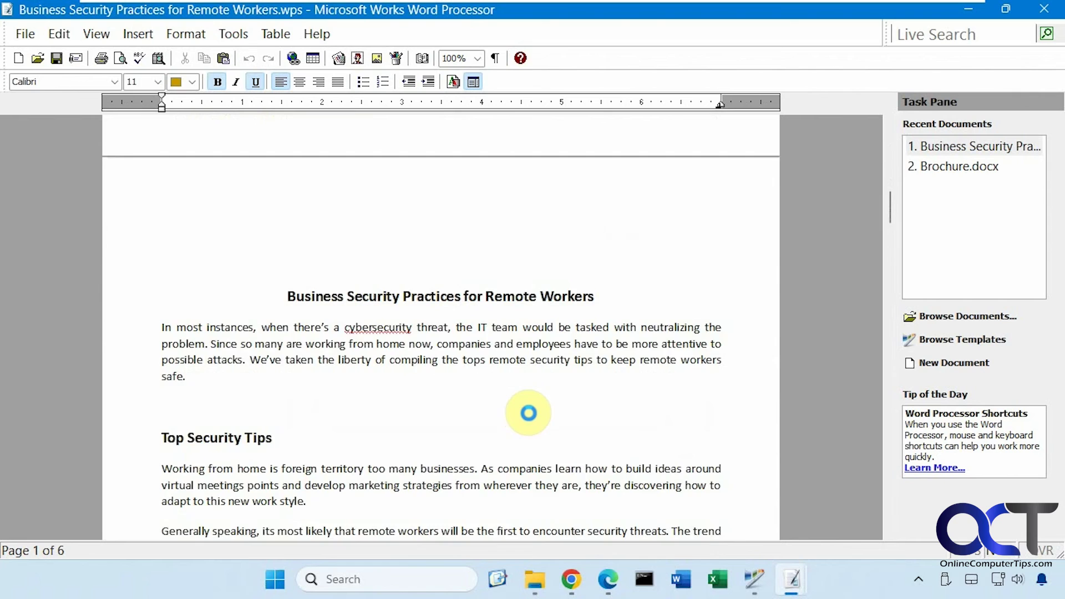
scroll(529, 412, "down", 15)
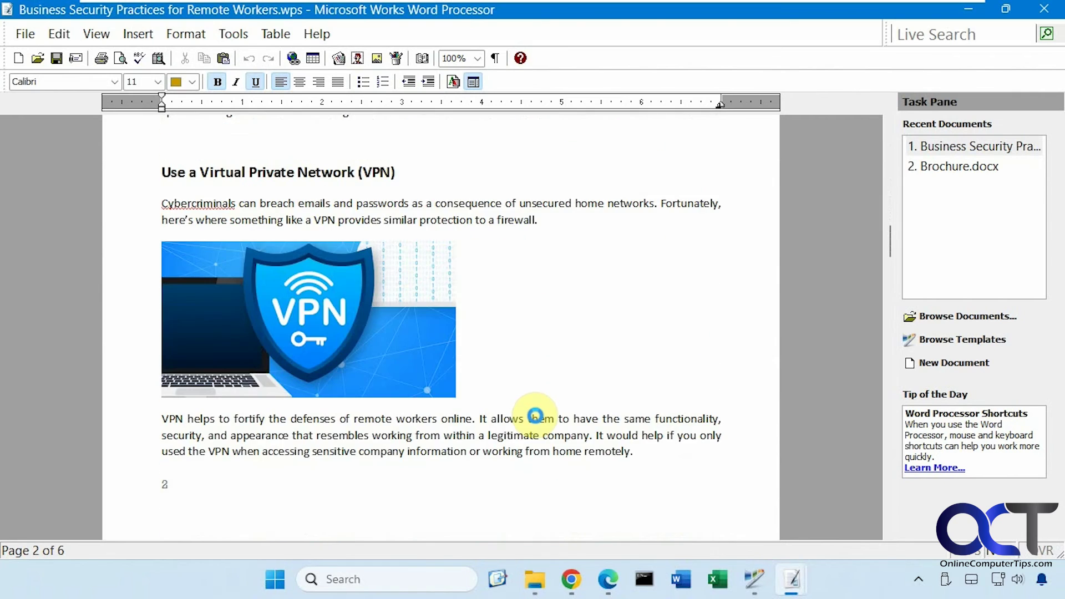
scroll(516, 397, "down", 2)
scroll(489, 353, "down", 8)
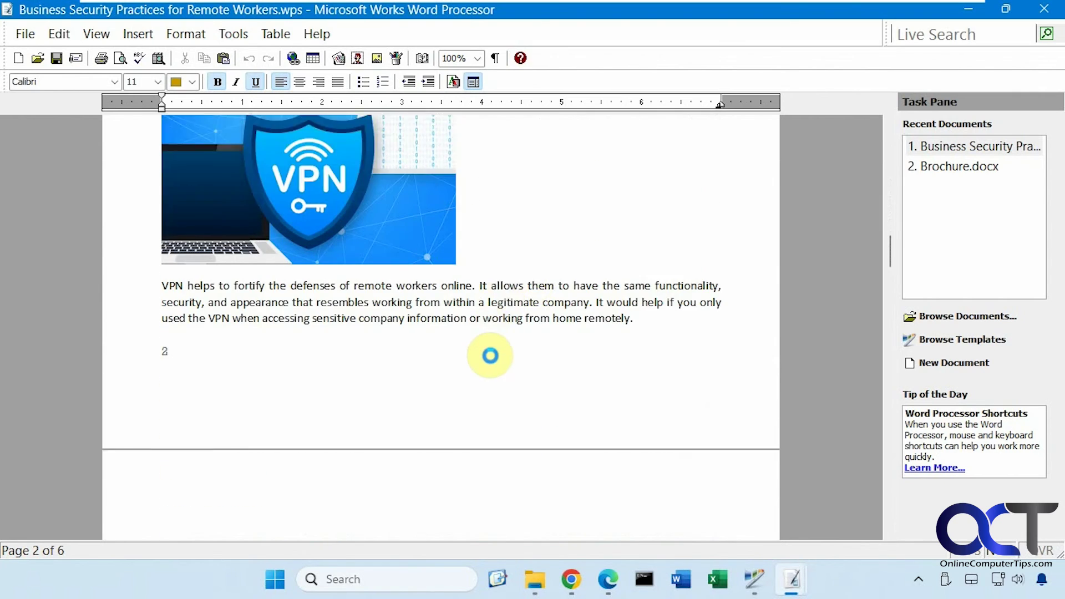
scroll(290, 288, "down", 8)
left_click(344, 330)
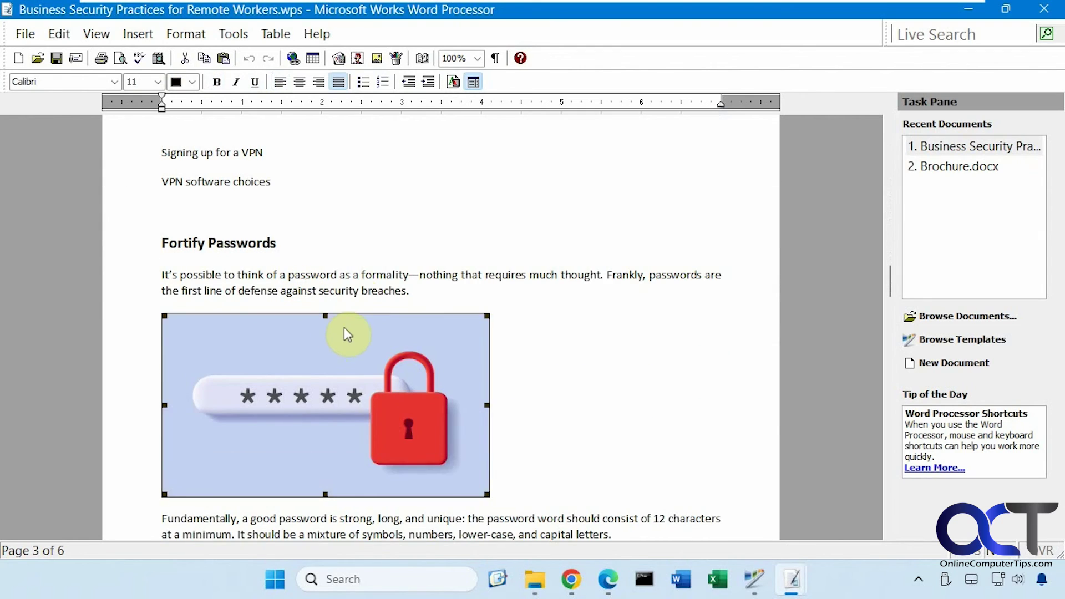
left_click(356, 290)
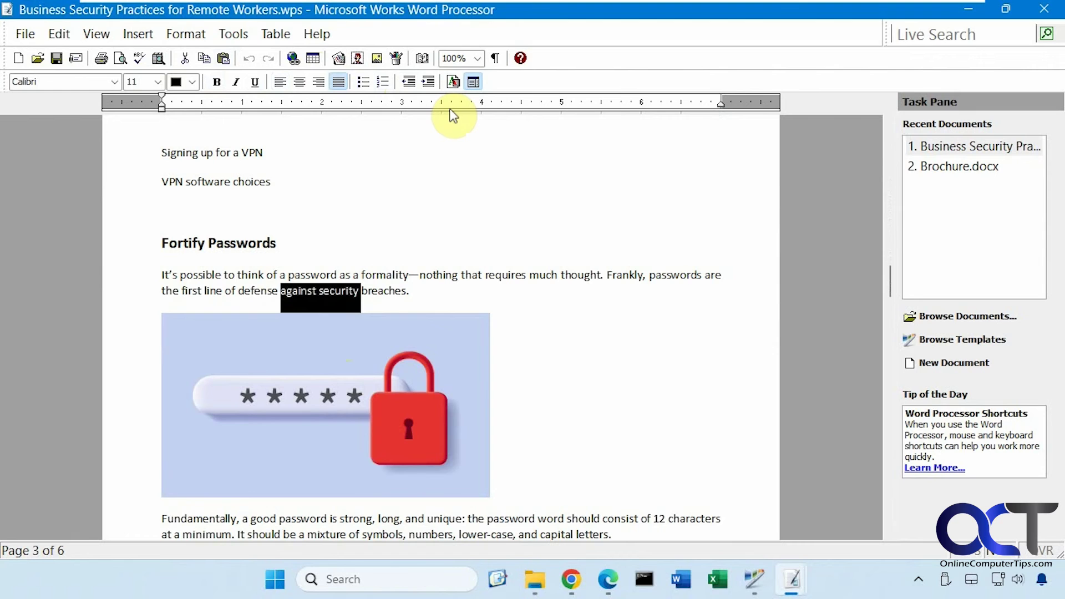
Start a blank spreadsheet from the Works Spreadsheet templates in the task launcher.
left_click(755, 579)
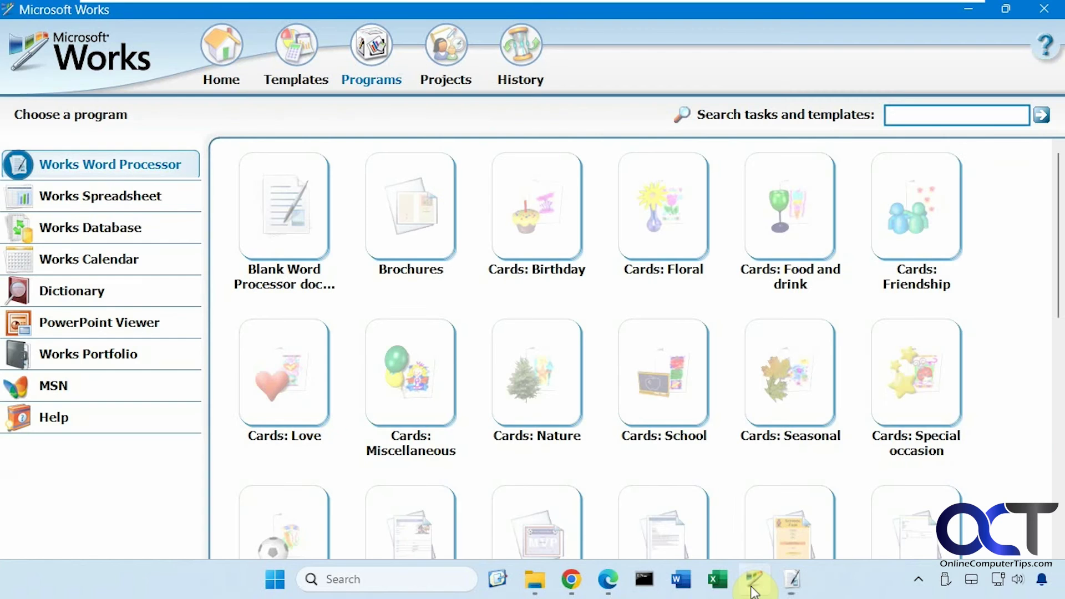
left_click(139, 197)
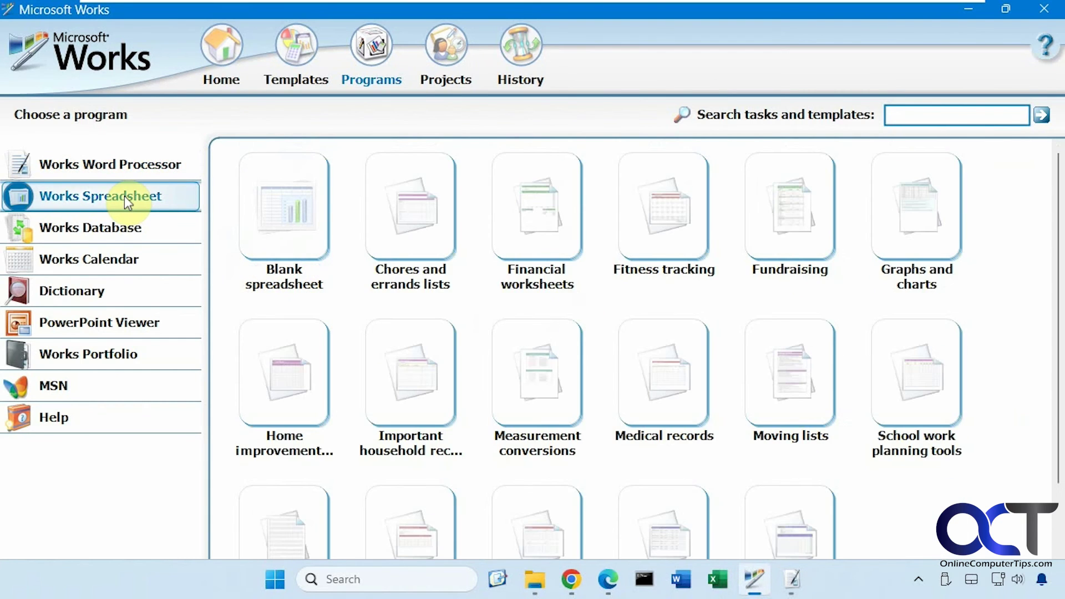
left_click(285, 228)
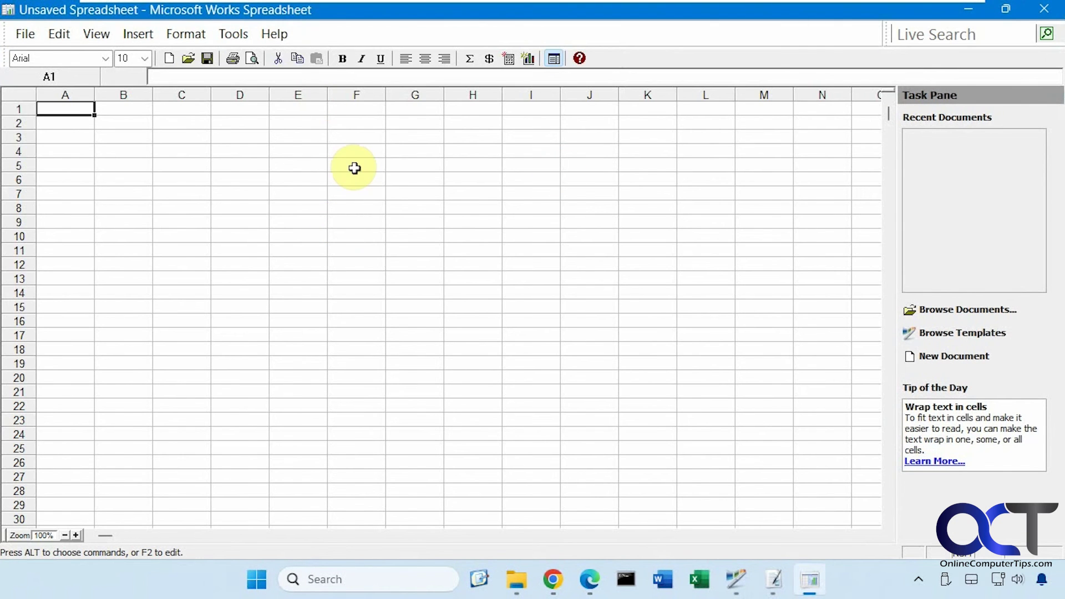
Look through the Files of type list in File > Open without choosing a file.
left_click(25, 34)
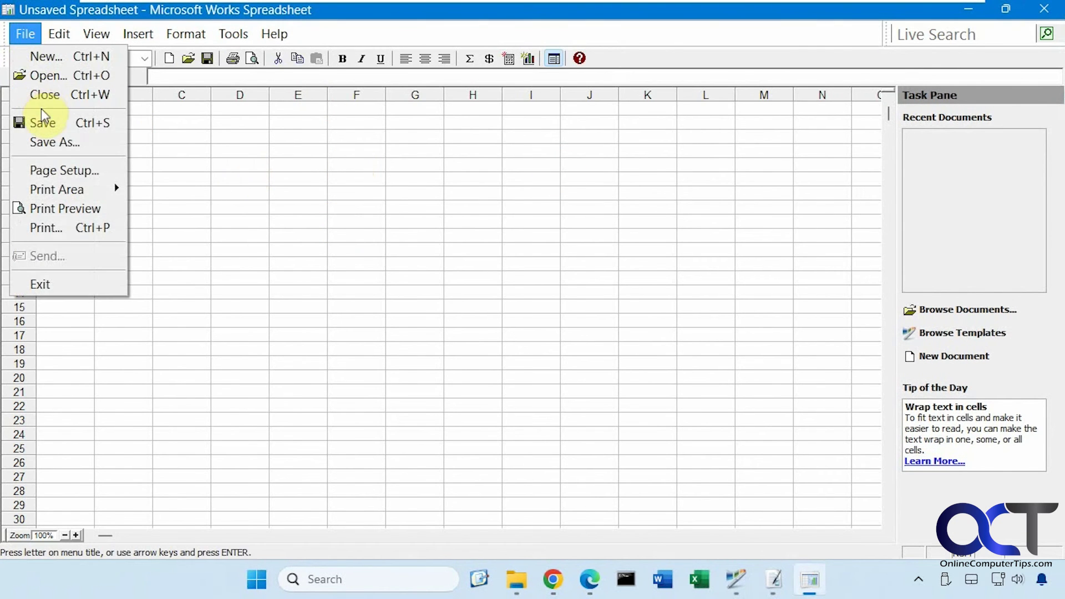
left_click(41, 78)
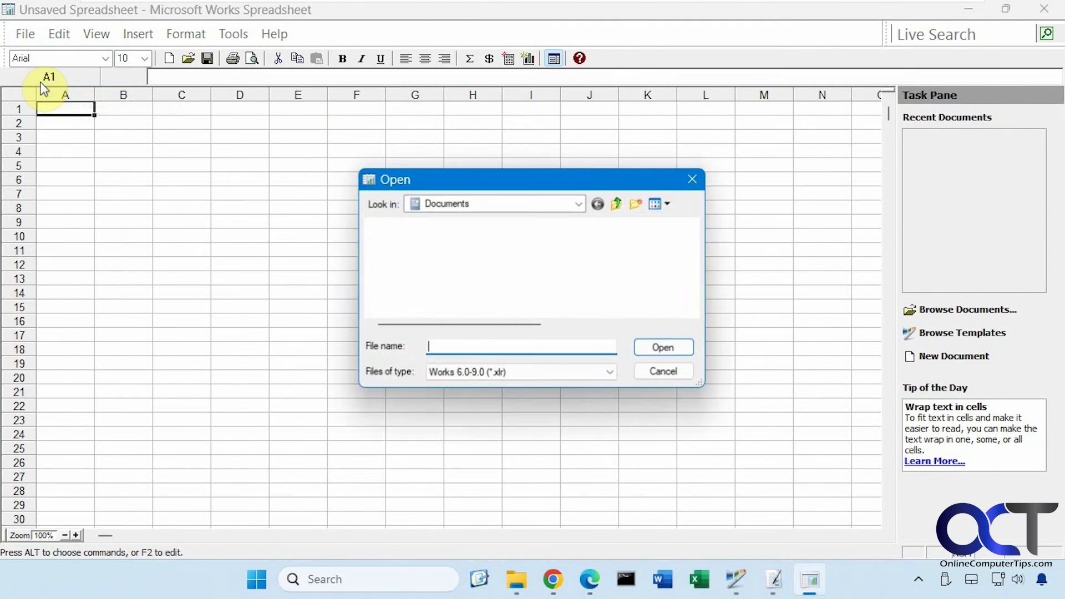
left_click(522, 372)
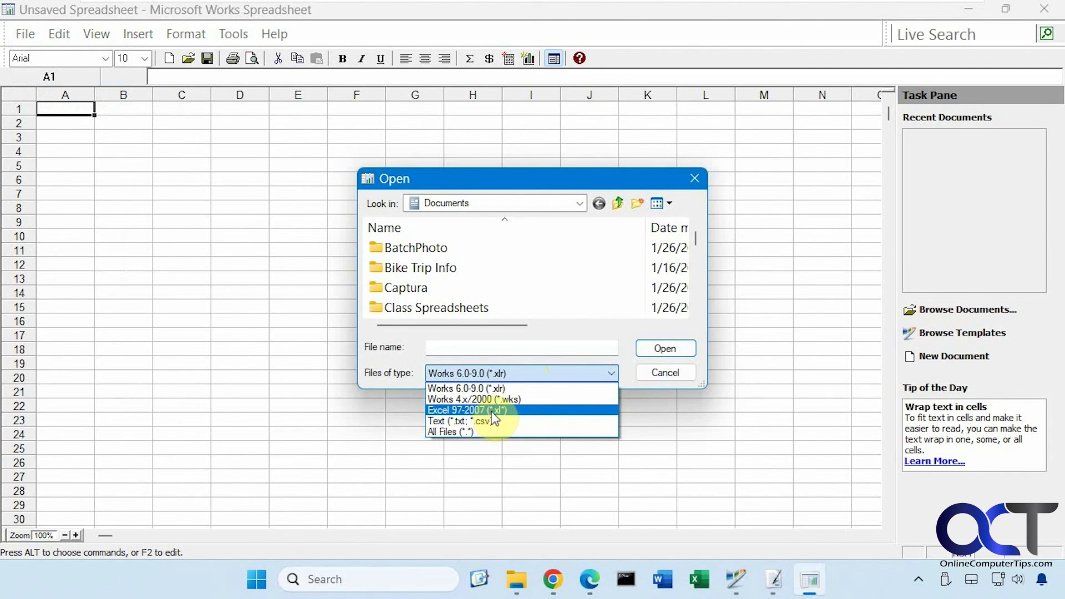
left_click(655, 372)
Cancel the Open dialog, return to the launcher, and browse Database, Calendar, Dictionary and PowerPoint Viewer.
left_click(654, 372)
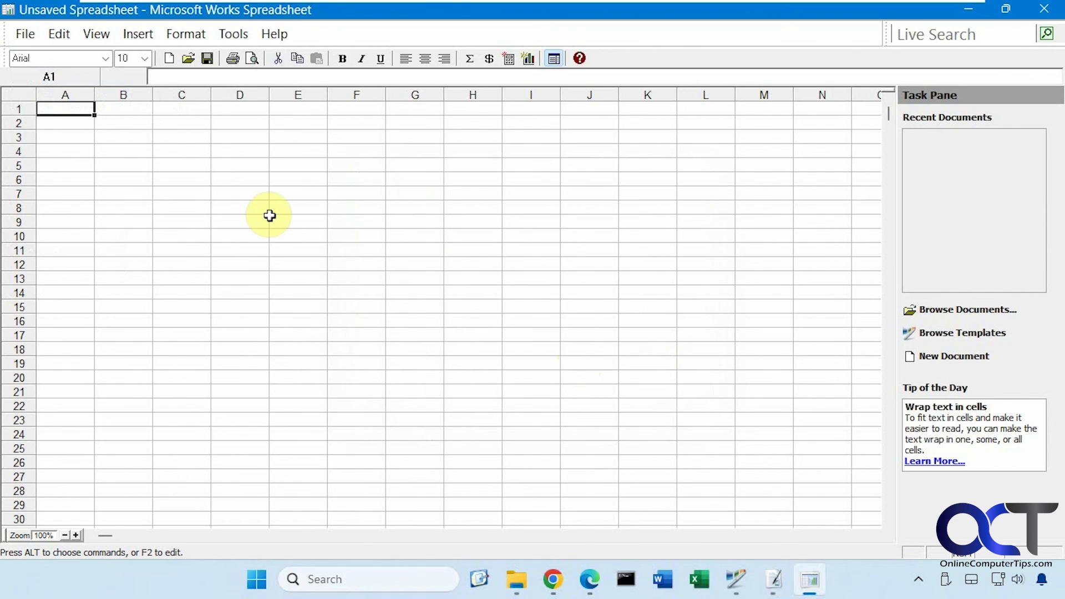
left_click(738, 583)
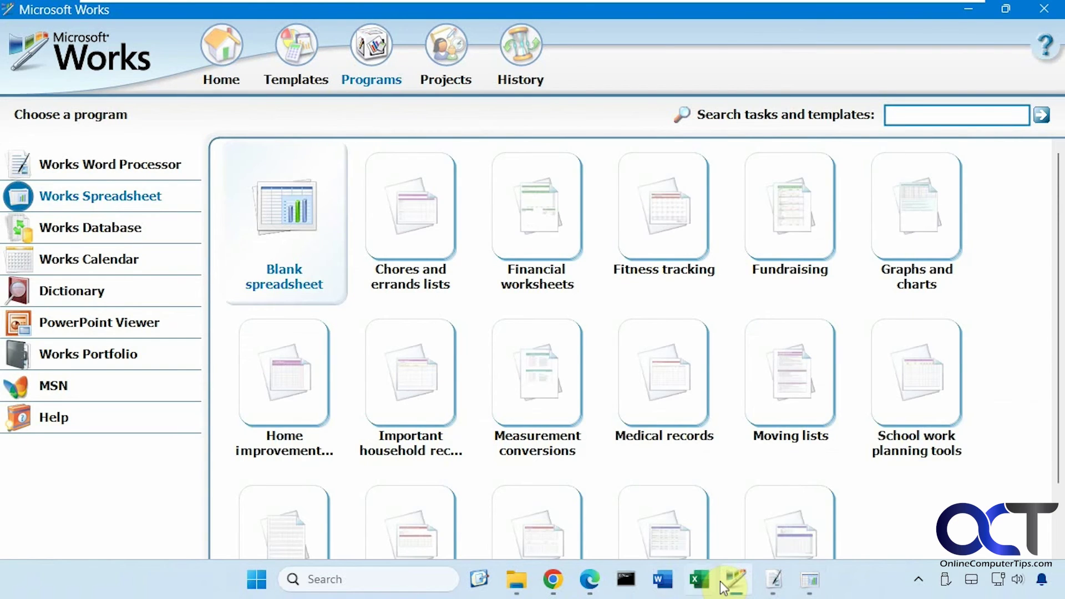
left_click(114, 231)
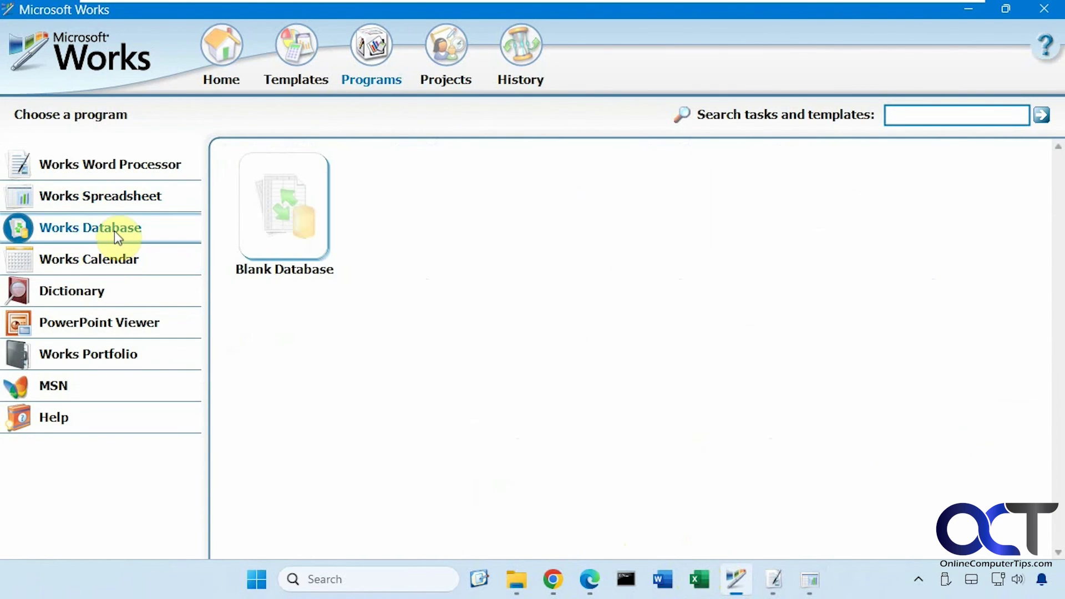
left_click(128, 261)
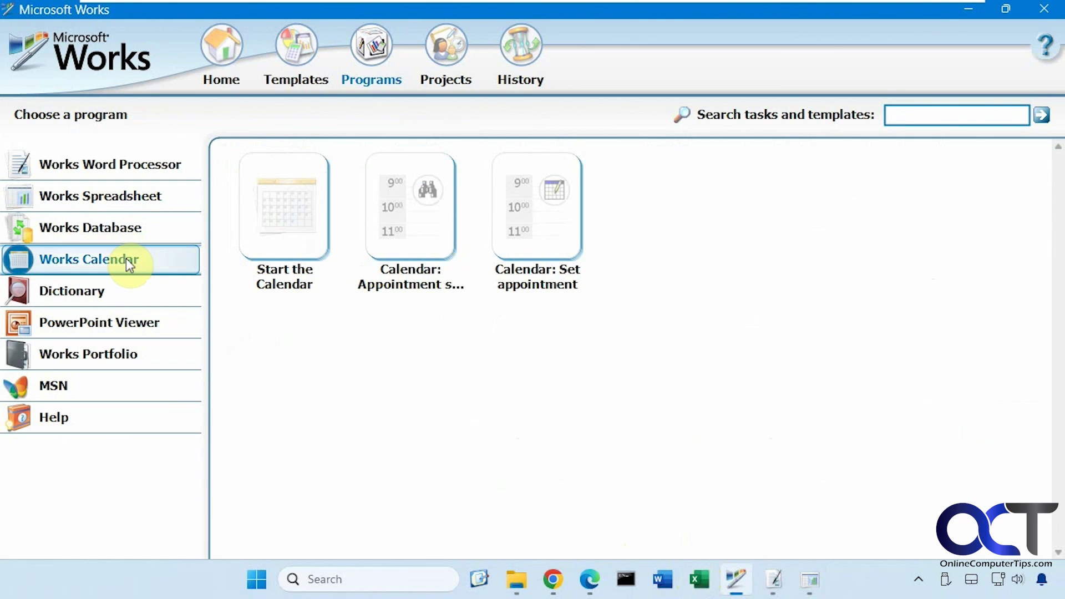
left_click(142, 294)
left_click(140, 317)
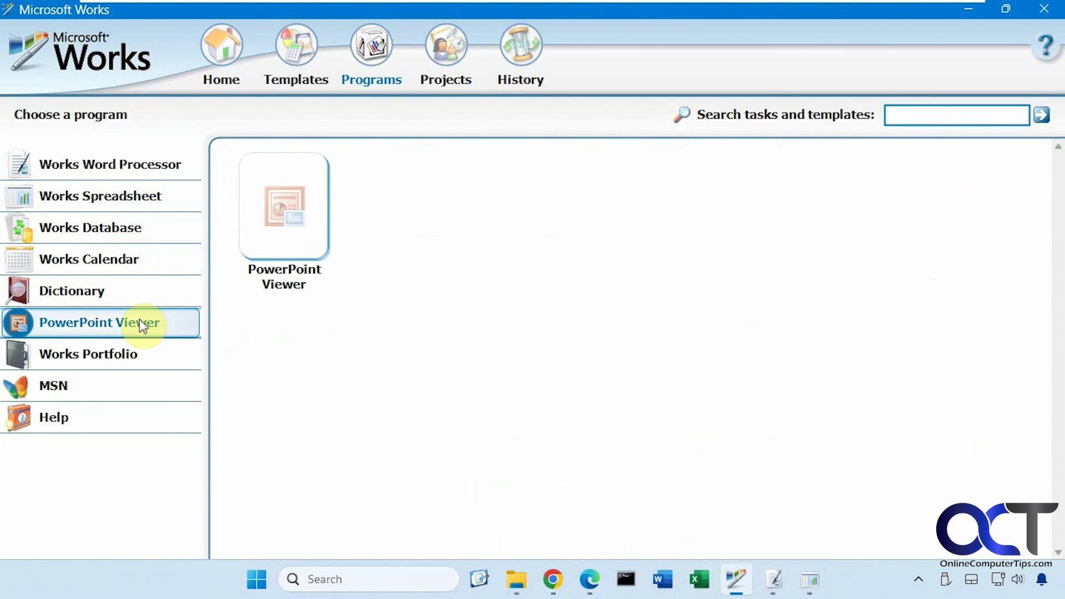